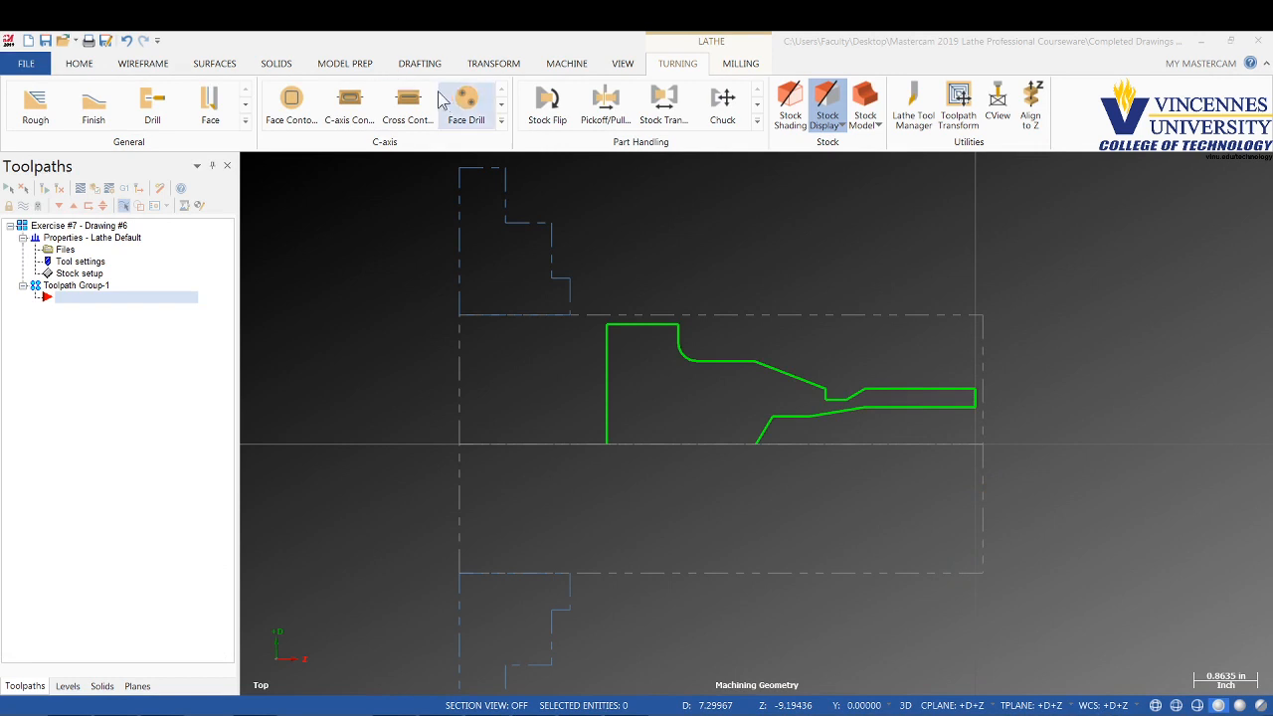
Start a Face toolpath with the proposed NC name and assign library tool T0101 R0.0313, OD Rough Right 80 deg
click(210, 112)
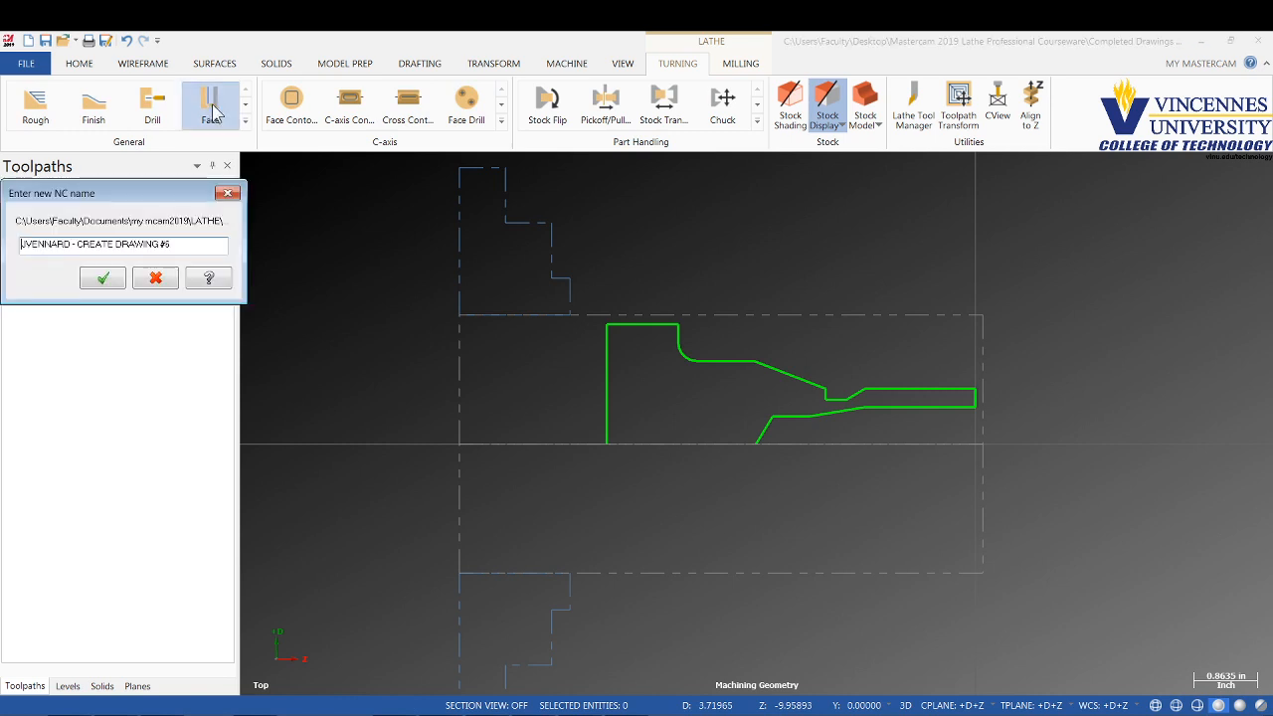
click(101, 276)
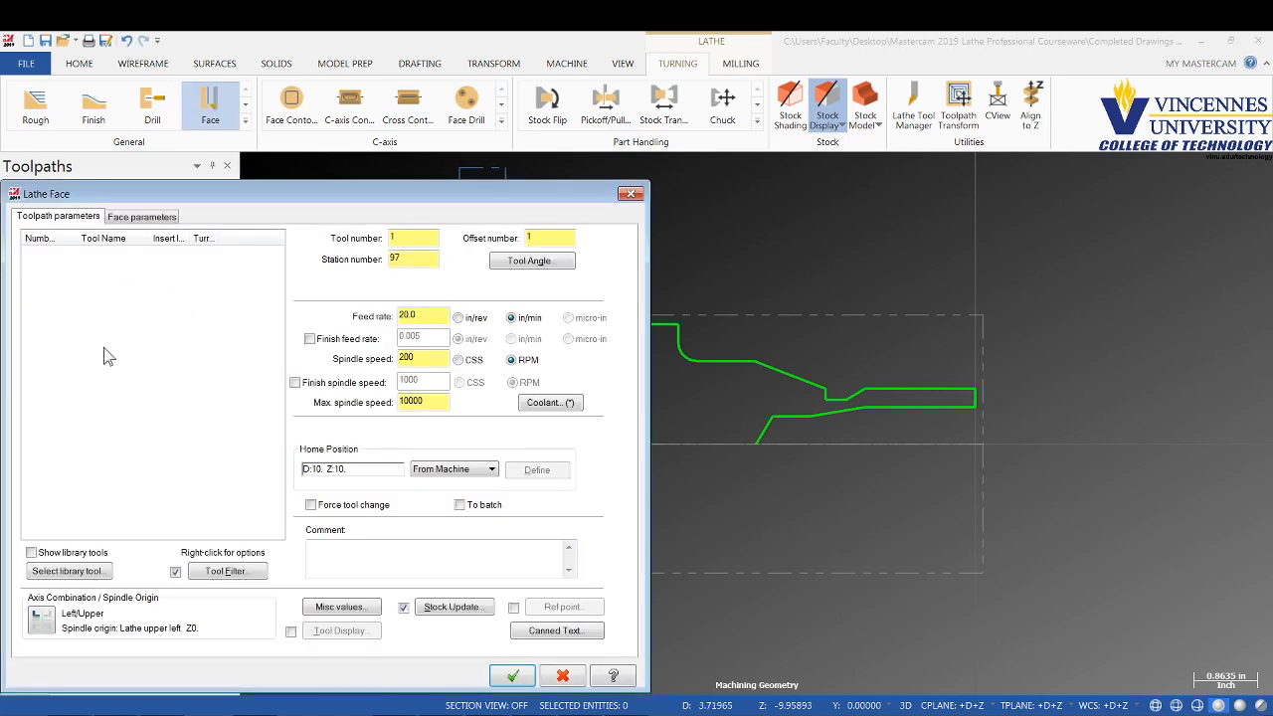
click(63, 571)
click(60, 296)
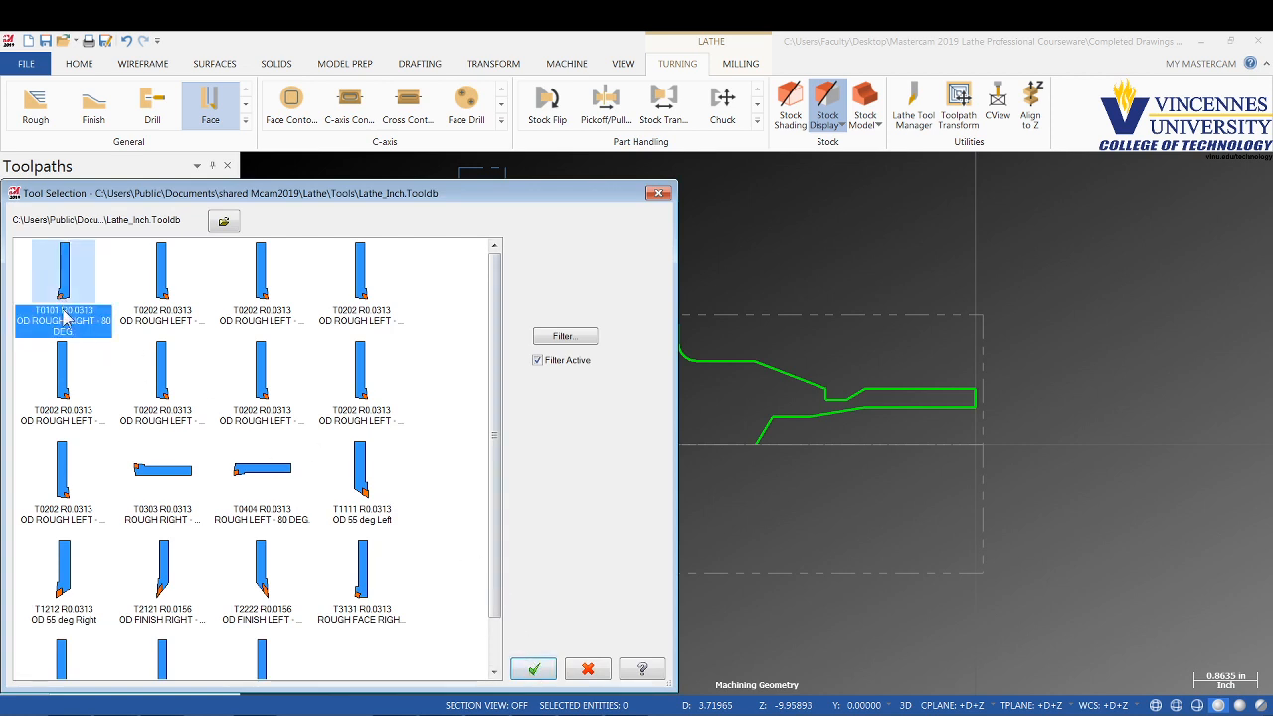
click(534, 669)
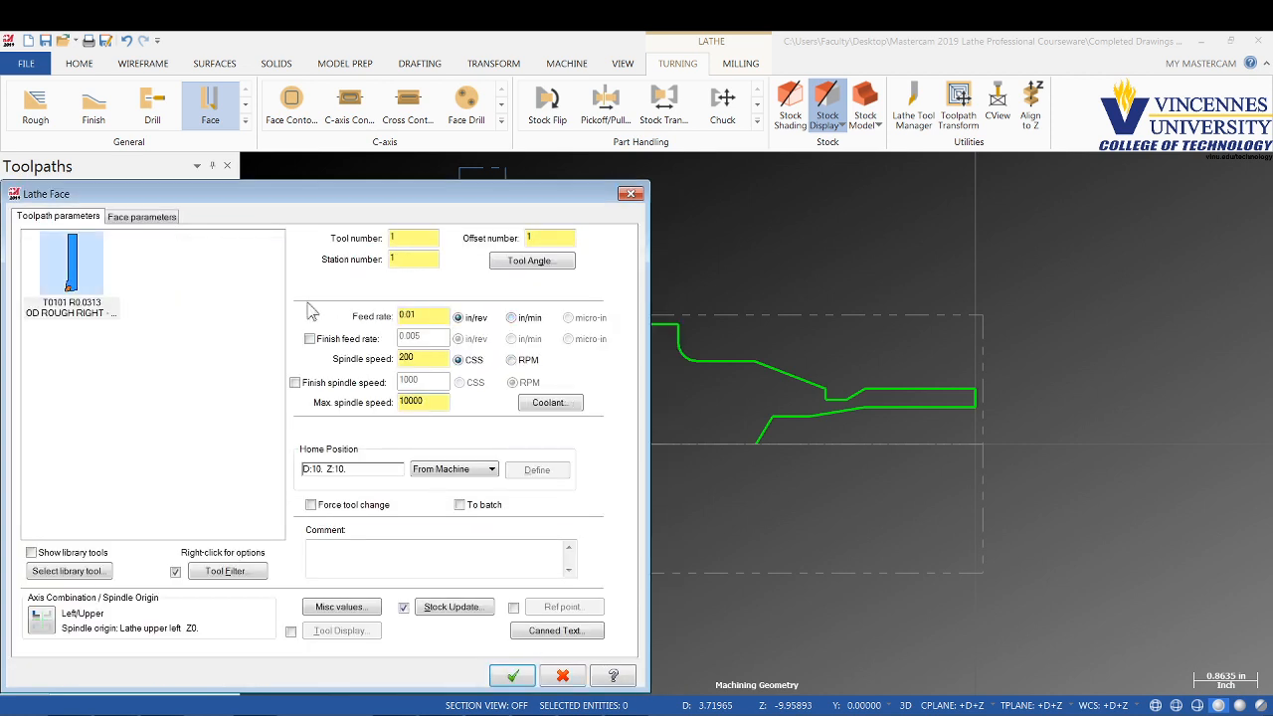
Enable a finish feed rate of 0.0025 in/rev, with spindle speed 500 CSS and maximum spindle speed 2500
click(343, 339)
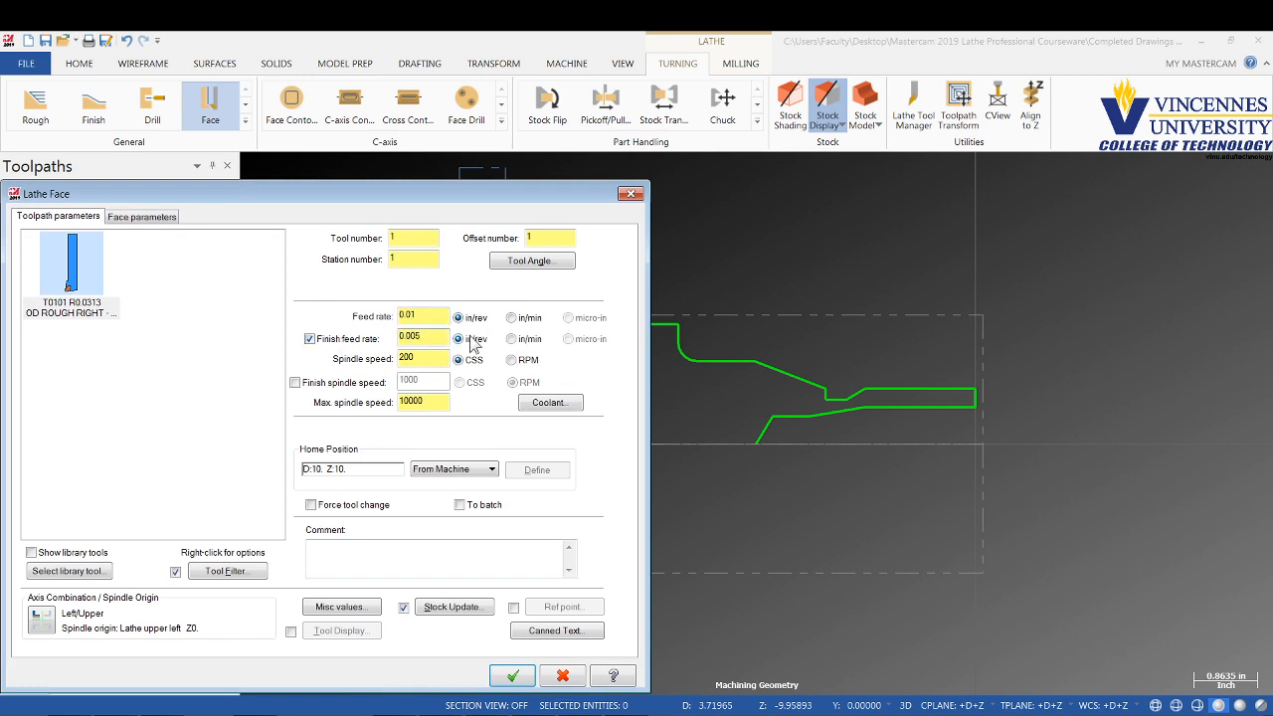
text(.0)
key(Tab)
key(Tab)
key(Tab)
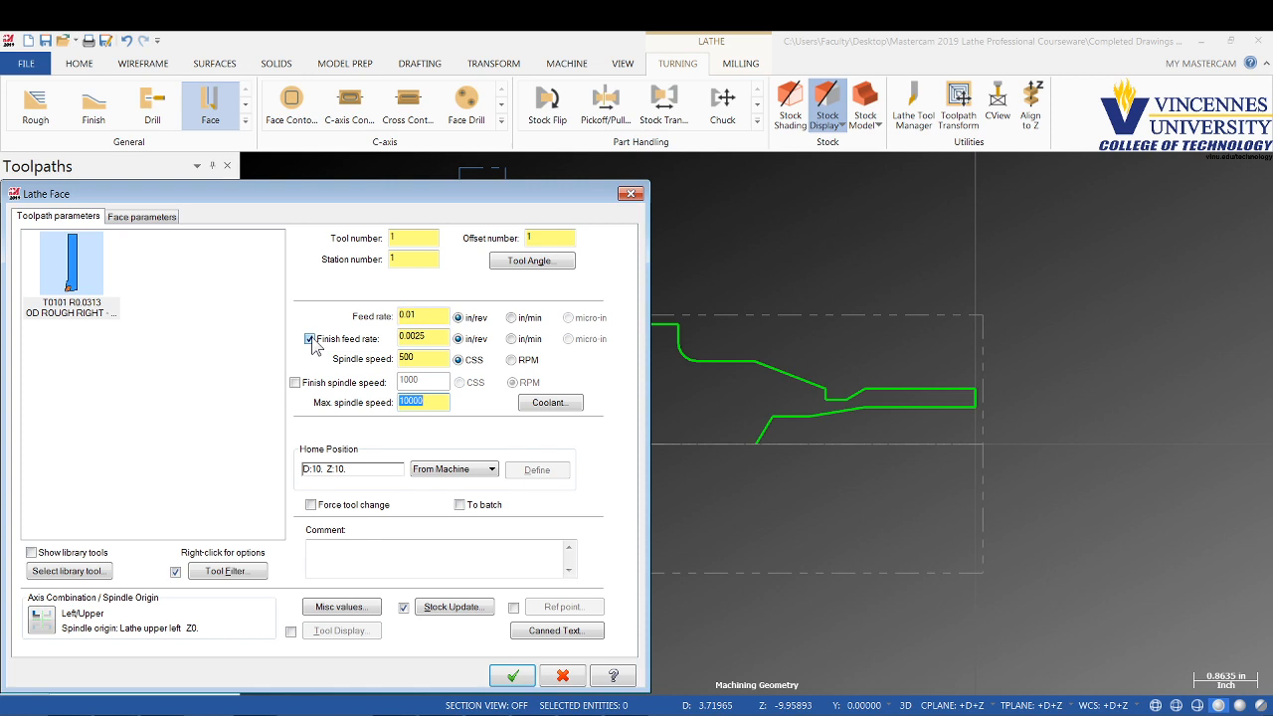
text(2500)
key(Tab)
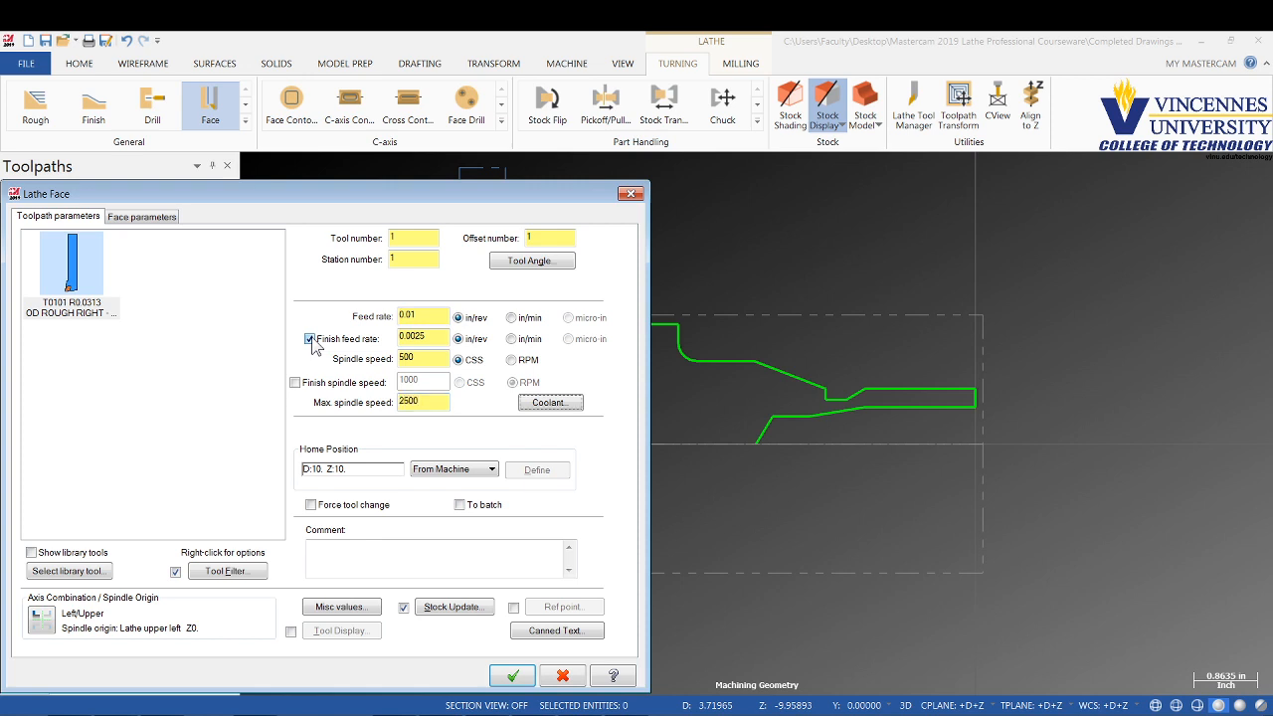
Switch flood coolant on for the facing operation and enter the comment "FACE WORK PIECE"
click(537, 403)
click(189, 220)
click(179, 235)
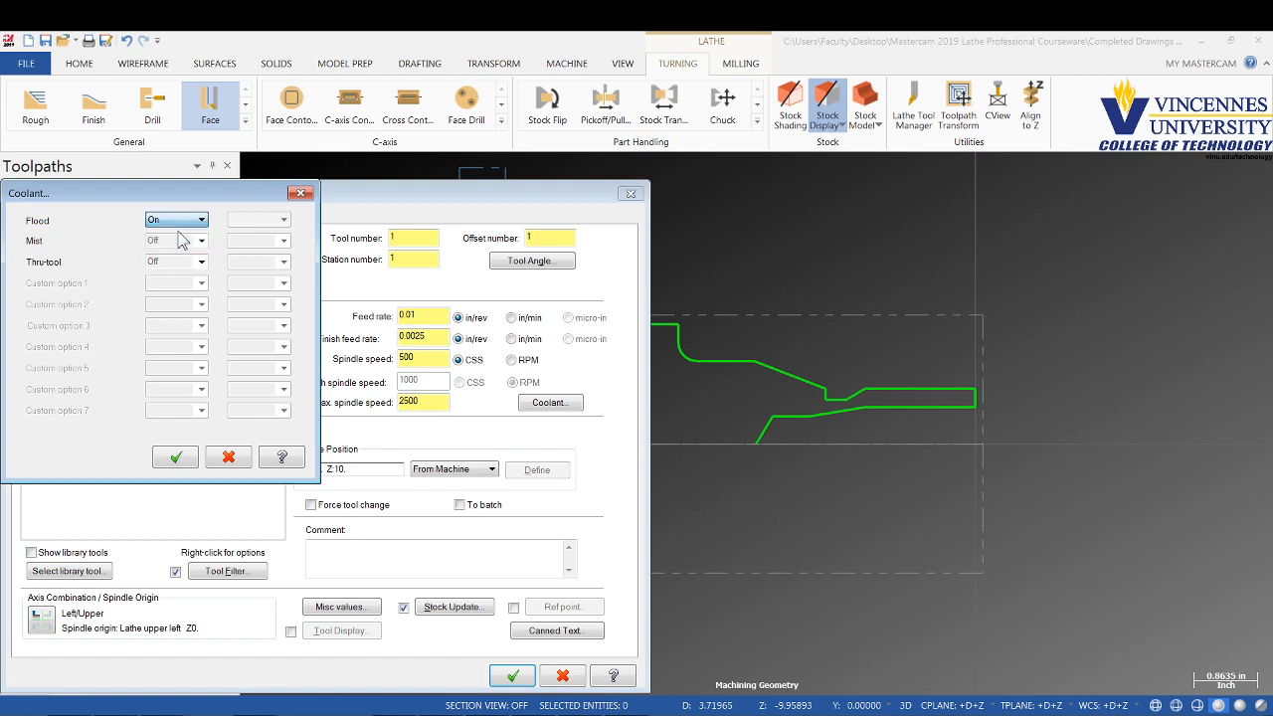
click(176, 456)
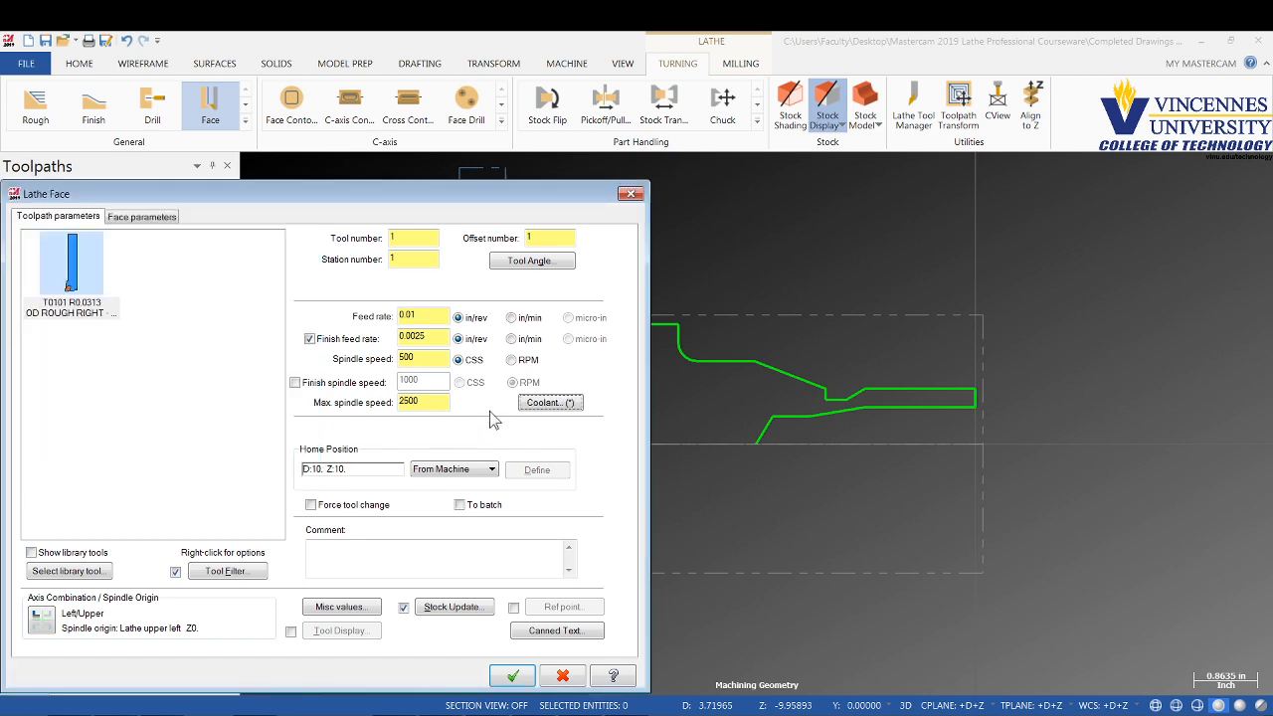
click(330, 549)
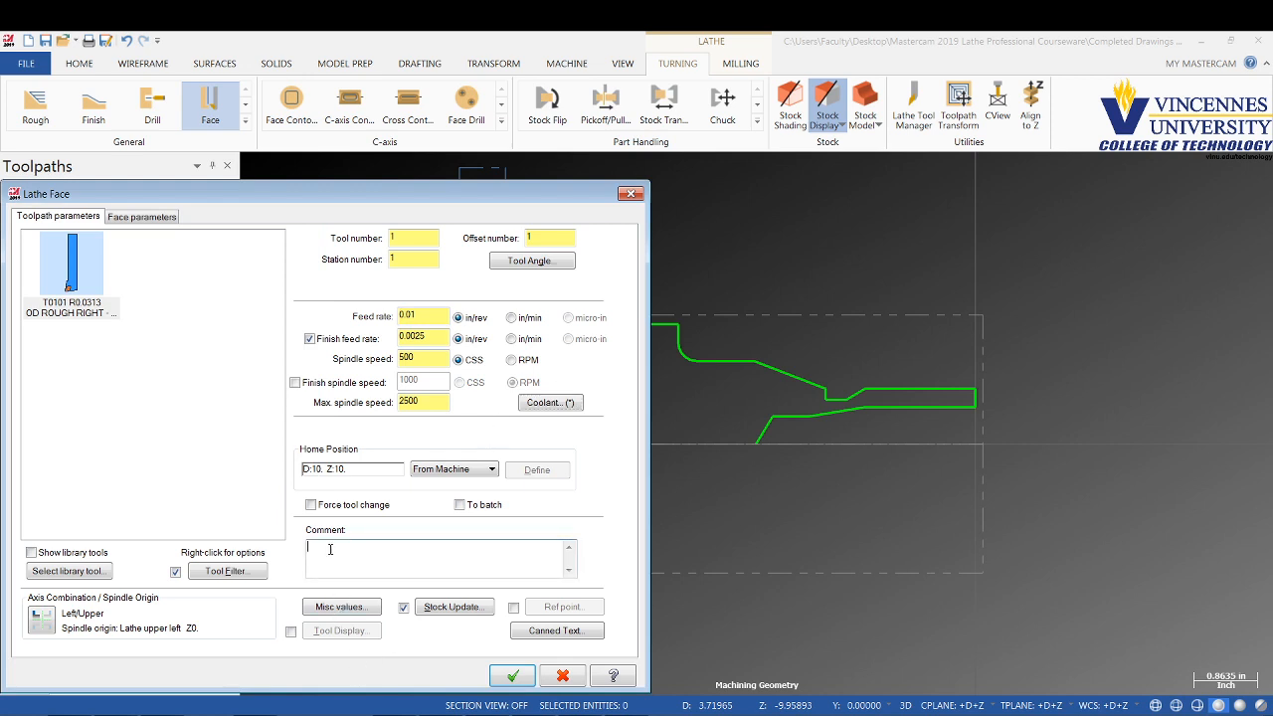
text(FACE WORK PIECE)
Enable a 0.05 rough stepover, set the finish stepover to 0.01 and overcut amount to 1/16, and generate the facing toolpath
click(142, 218)
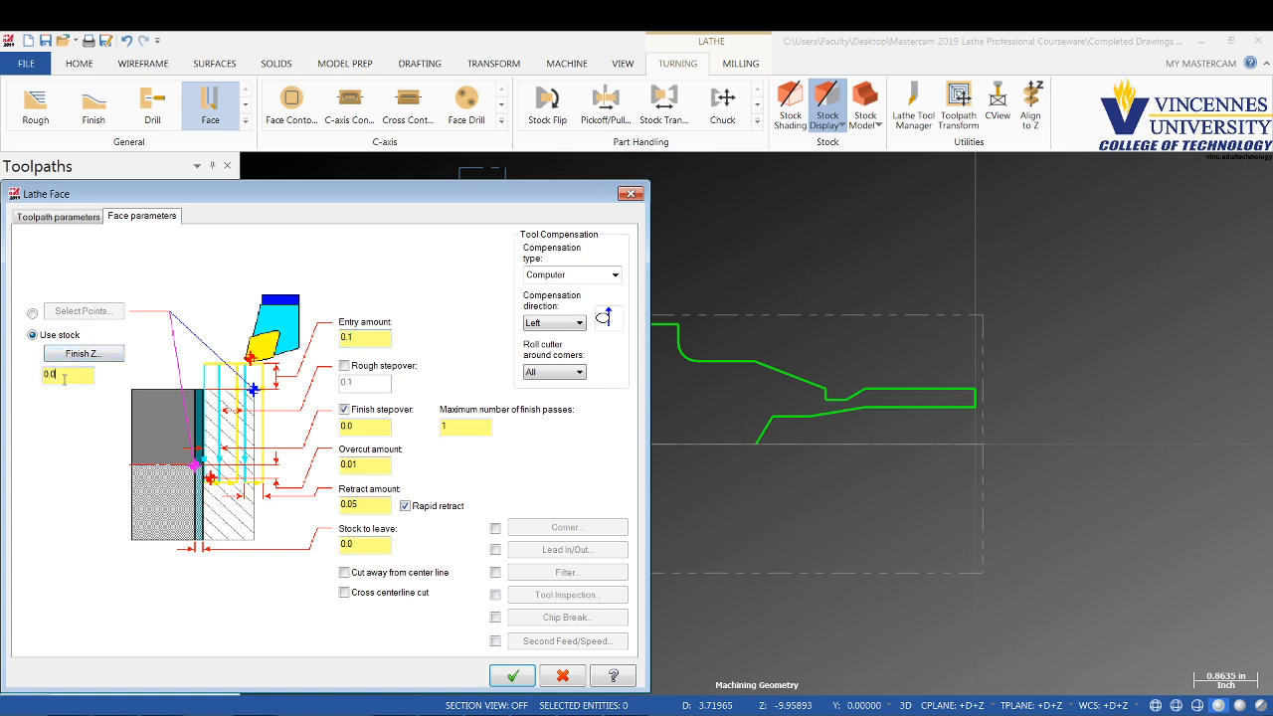
click(345, 366)
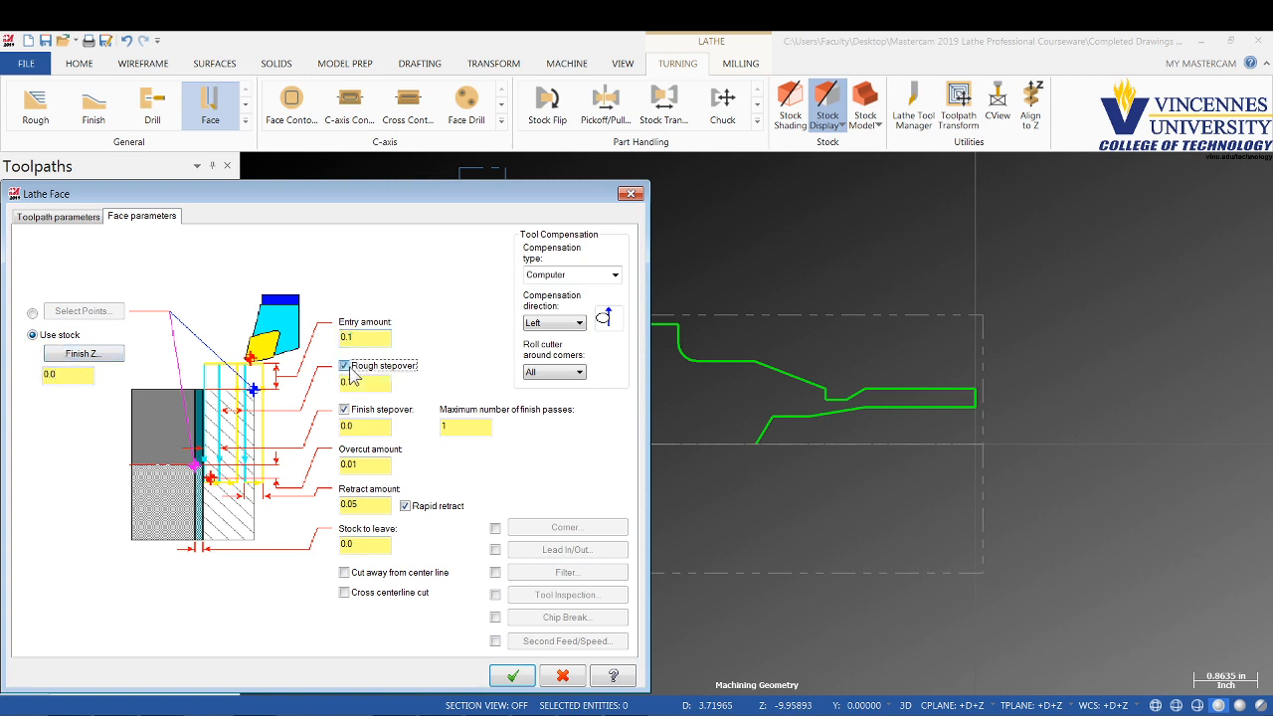
text(0.05)
click(380, 432)
text(0.01)
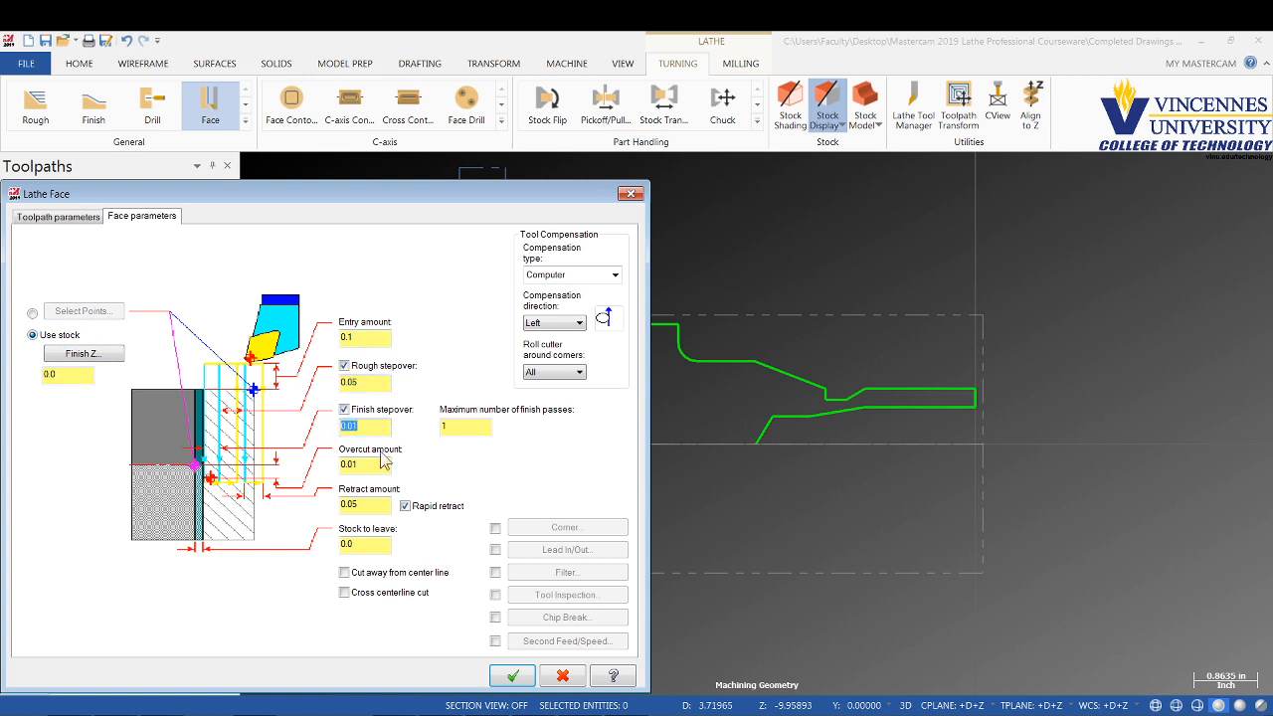
click(375, 429)
click(364, 464)
text(1/16)
key(Return)
click(378, 471)
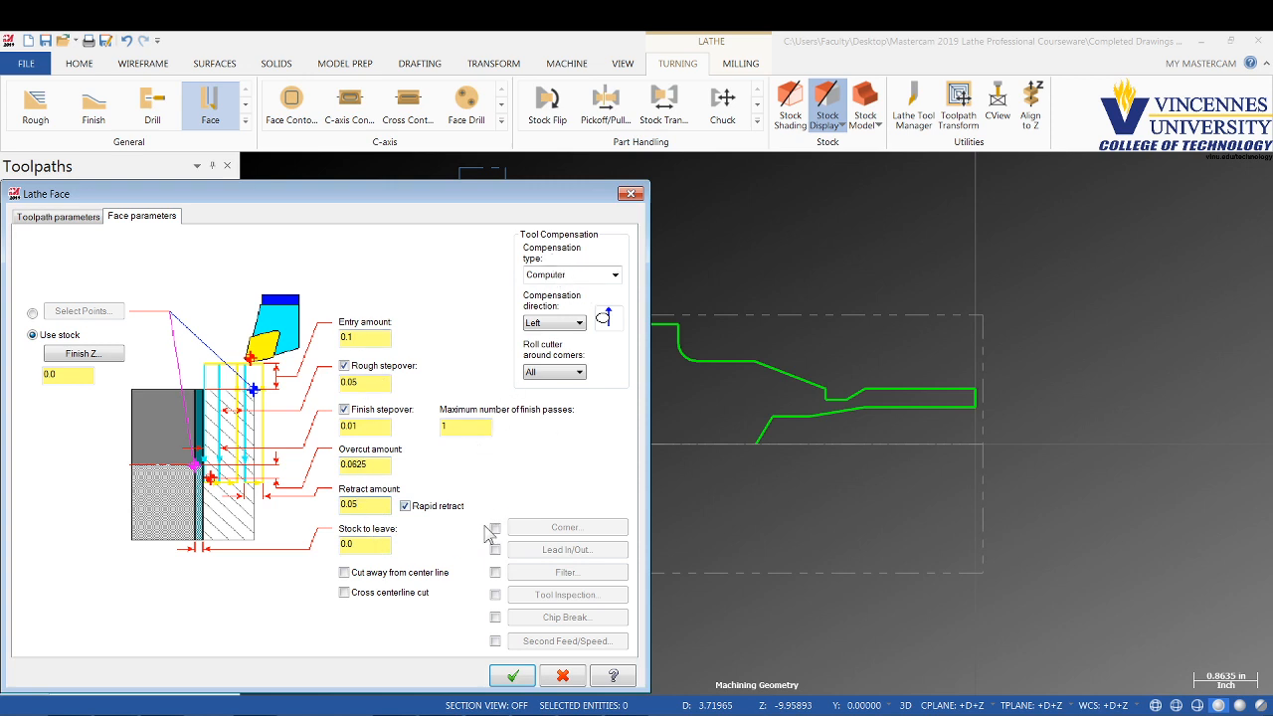
click(511, 677)
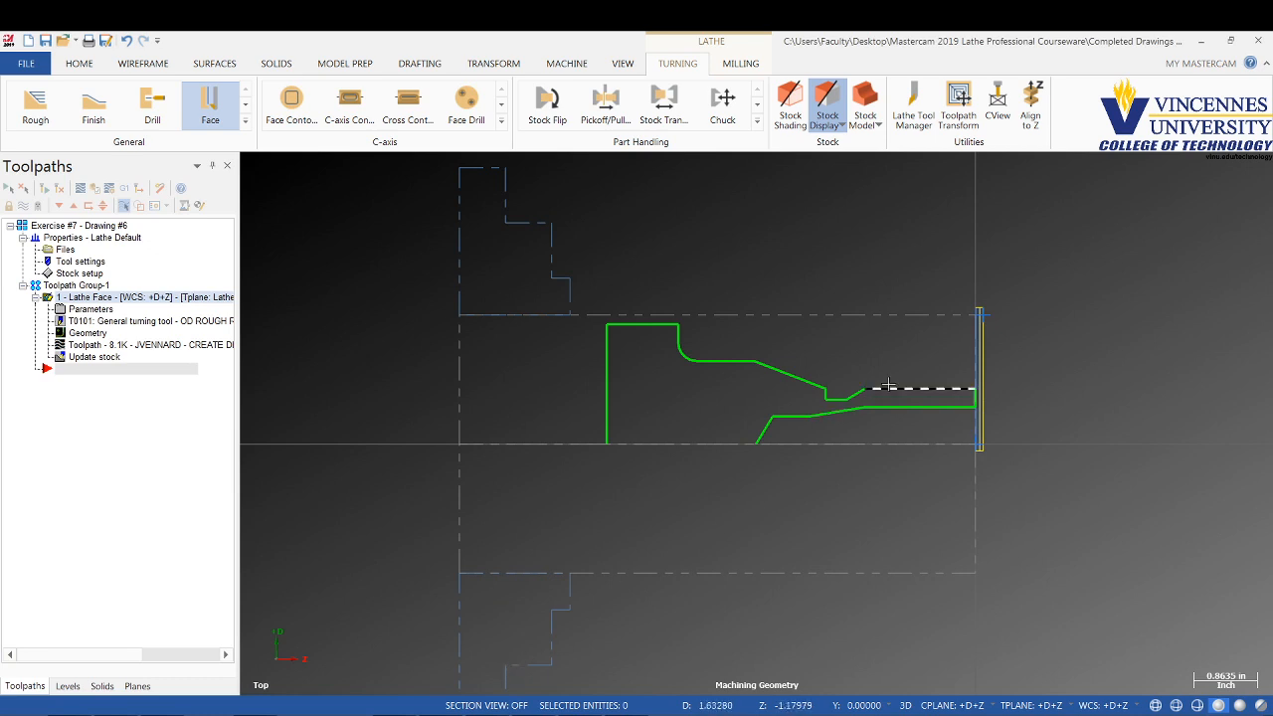
Backplot the facing toolpath to examine its cutting passes at the front of the stock
scroll(985, 366, up, 8)
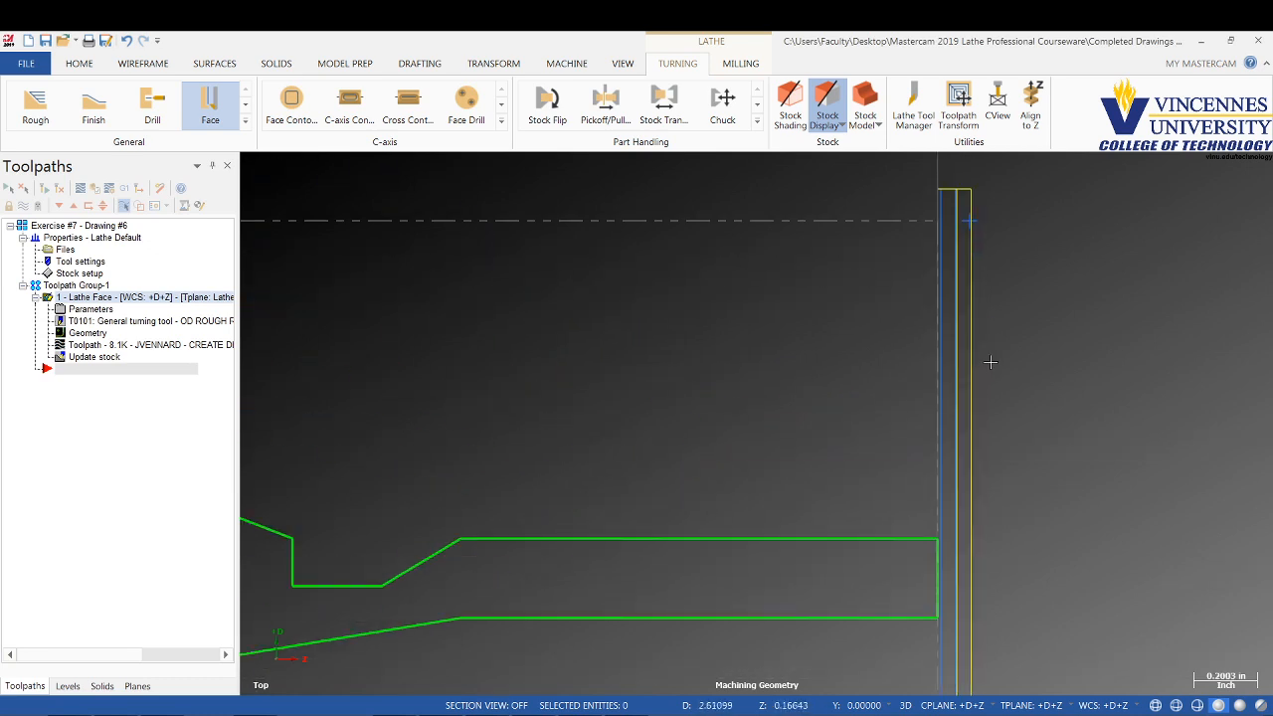
scroll(990, 362, down, 5)
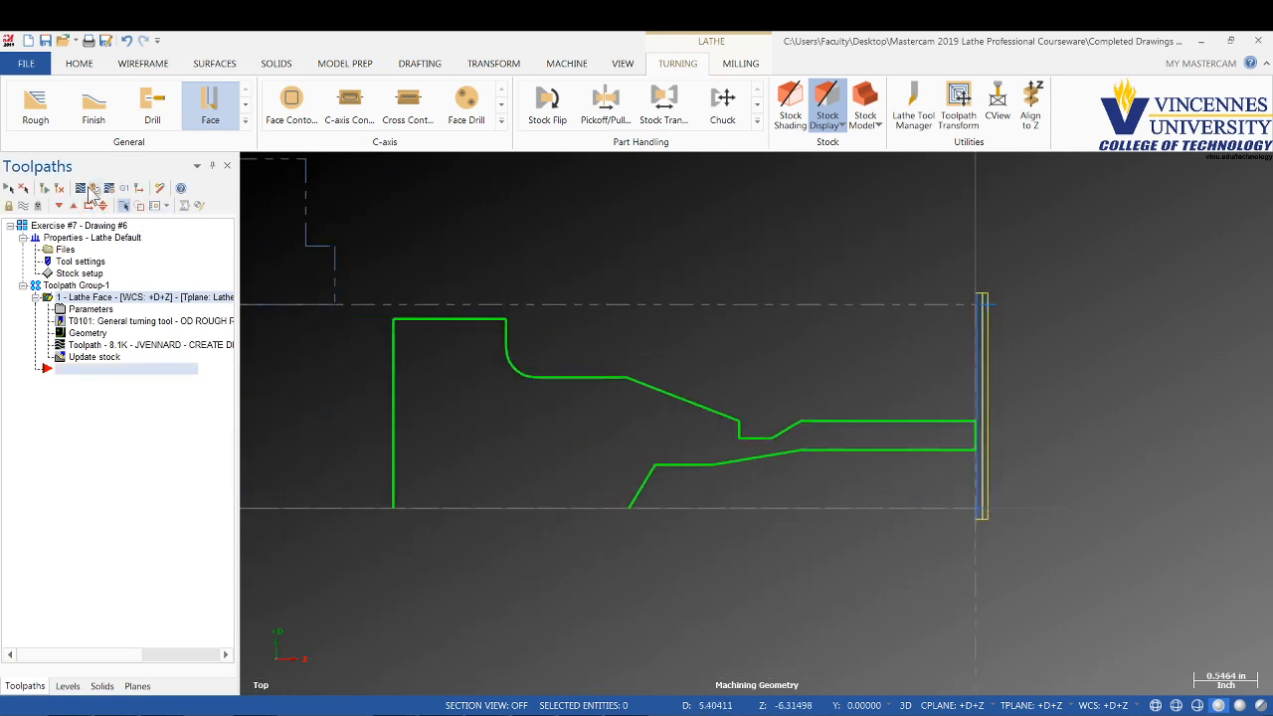
click(91, 189)
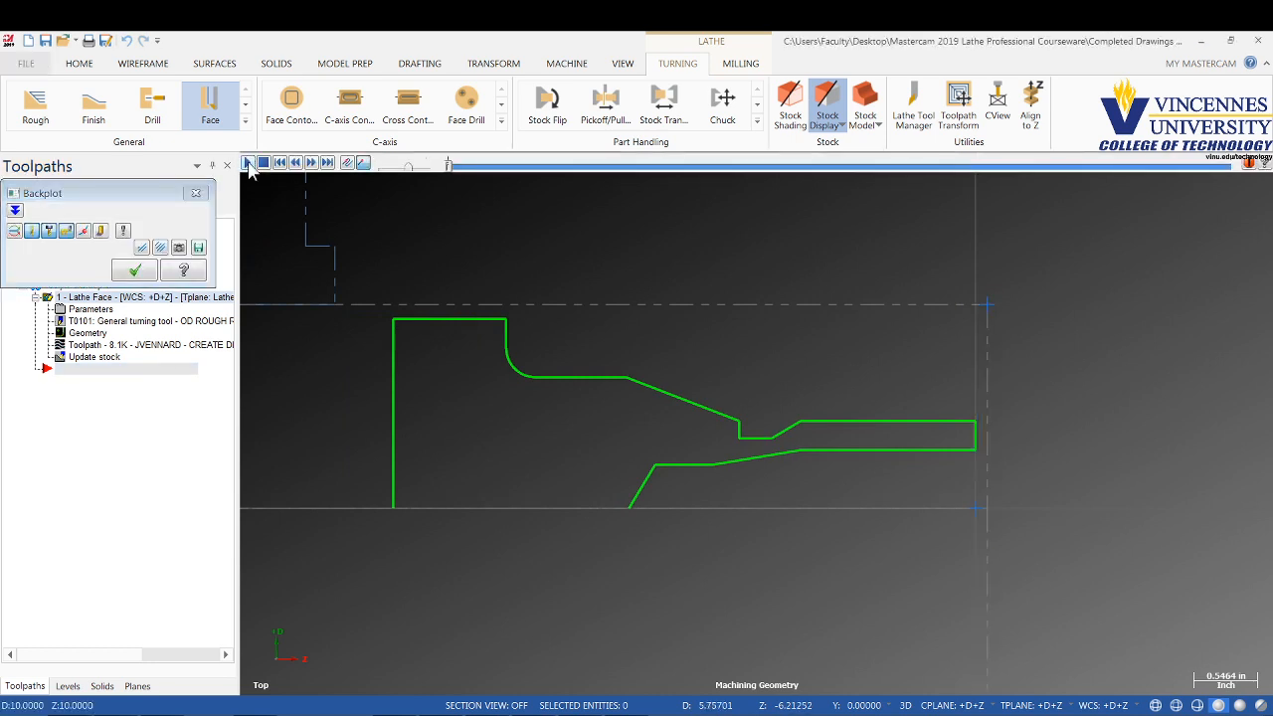
click(249, 163)
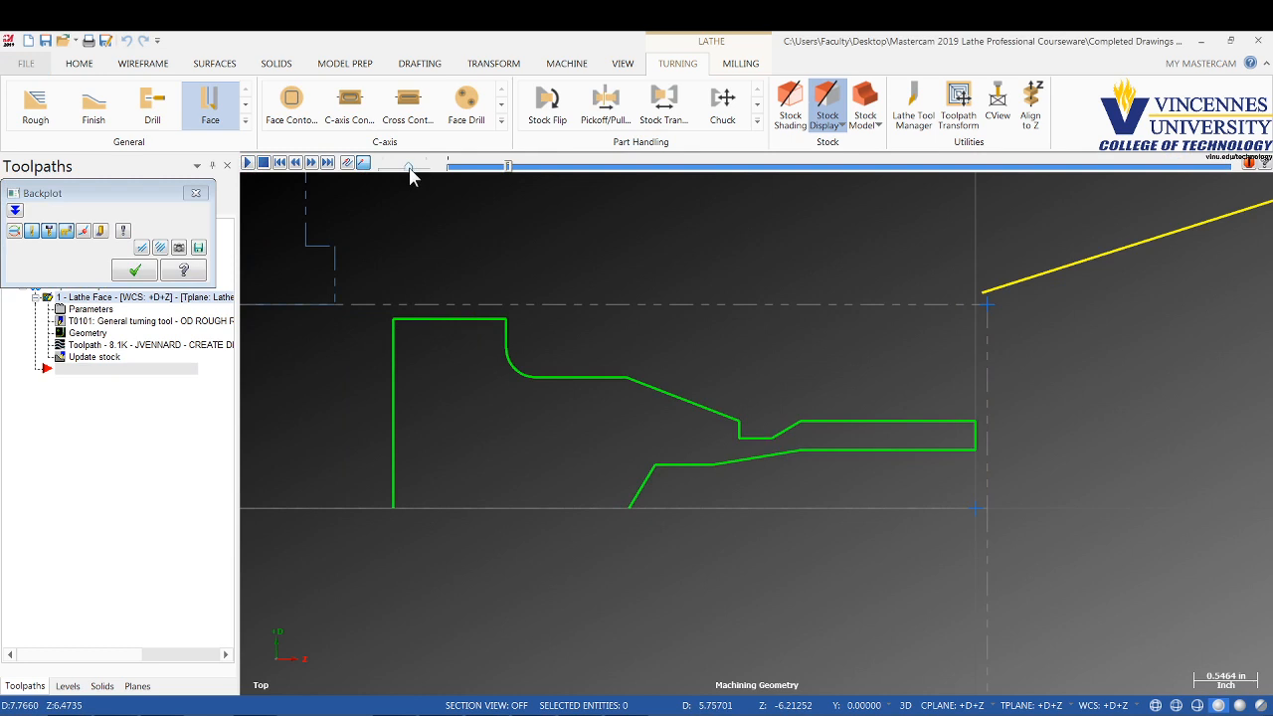
drag(410, 171, 414, 172)
scroll(703, 341, down, 5)
scroll(703, 339, up, 4)
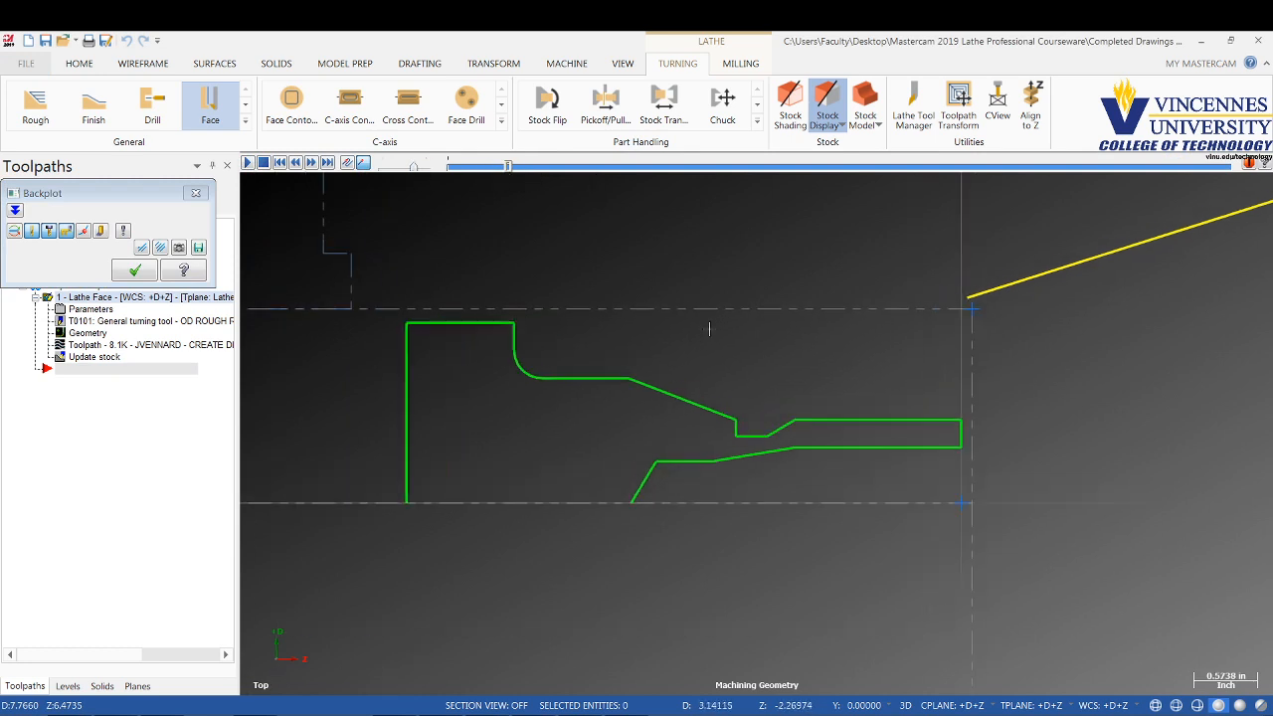
click(249, 163)
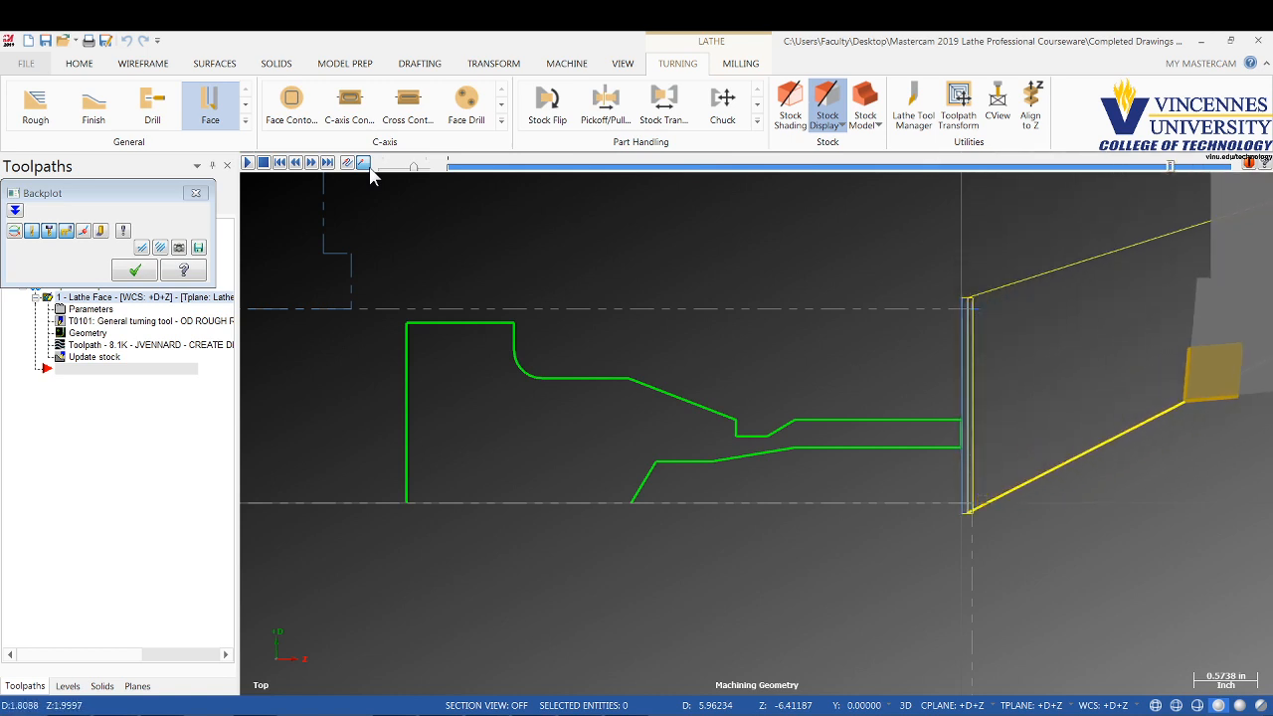
click(196, 193)
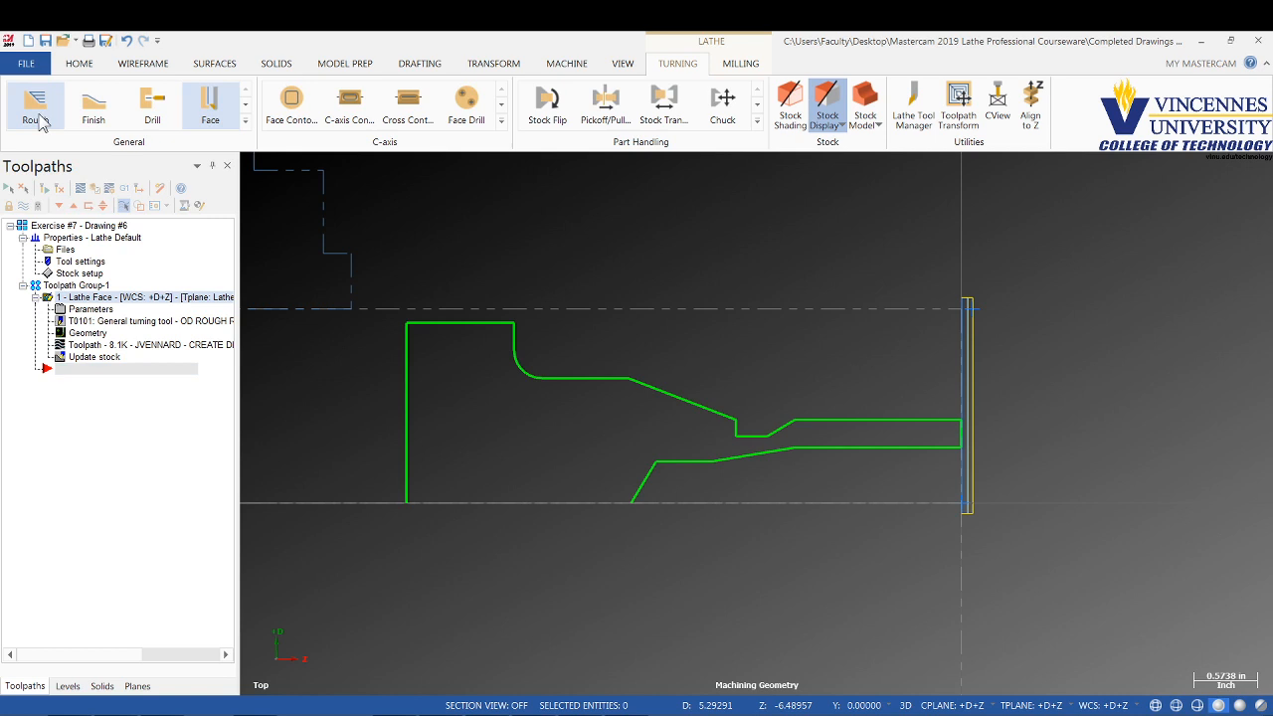
Start a Rough toolpath and partially chain the outer profile from the front diameter's line to the large rear diameter's line
click(38, 117)
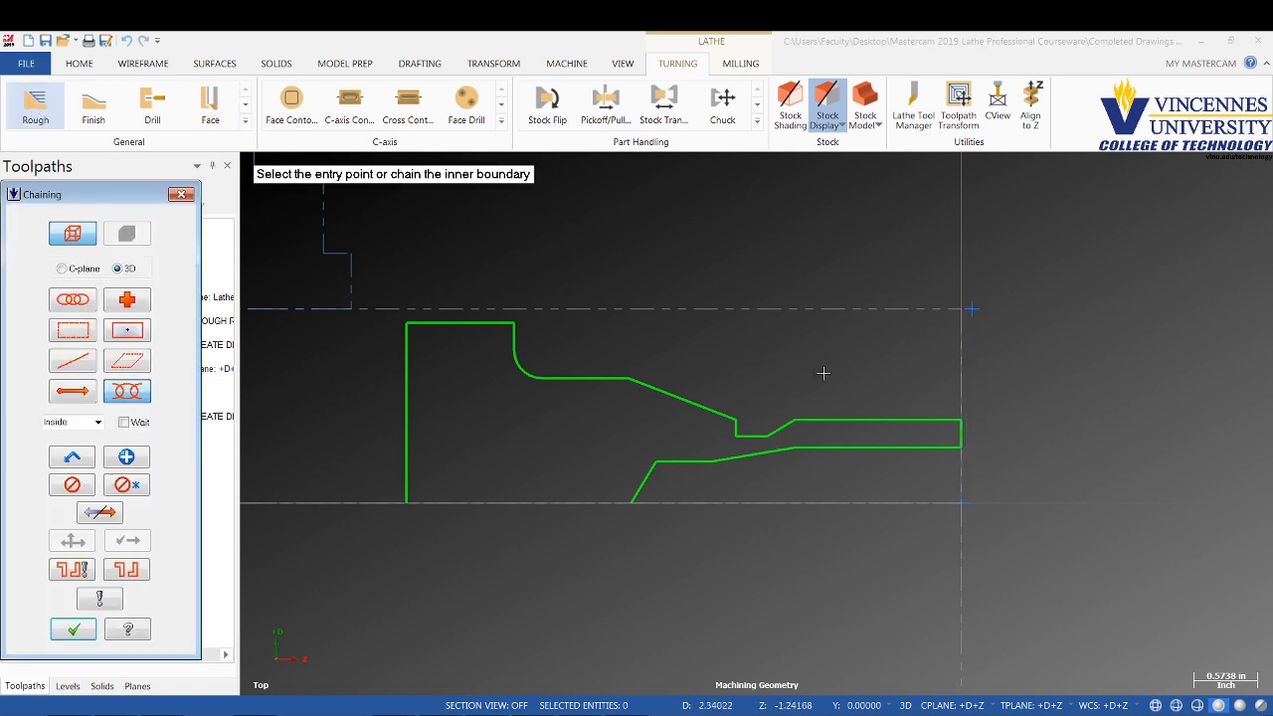
click(957, 419)
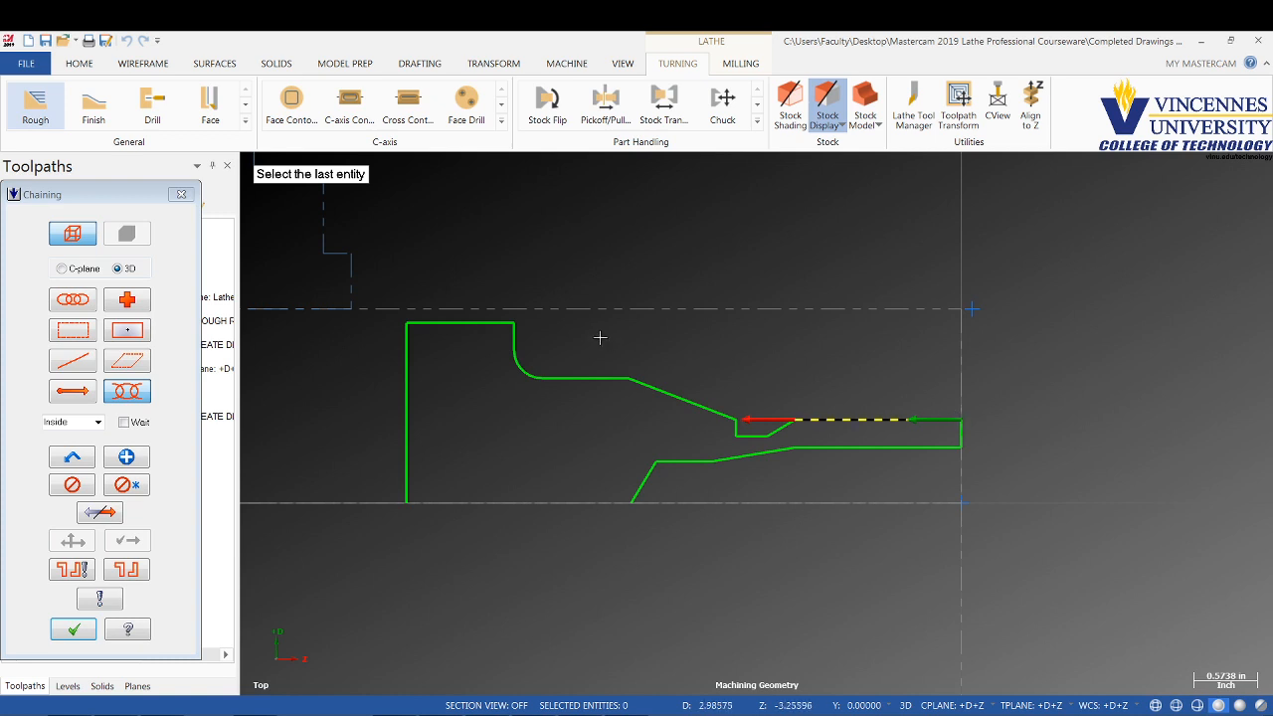
click(428, 322)
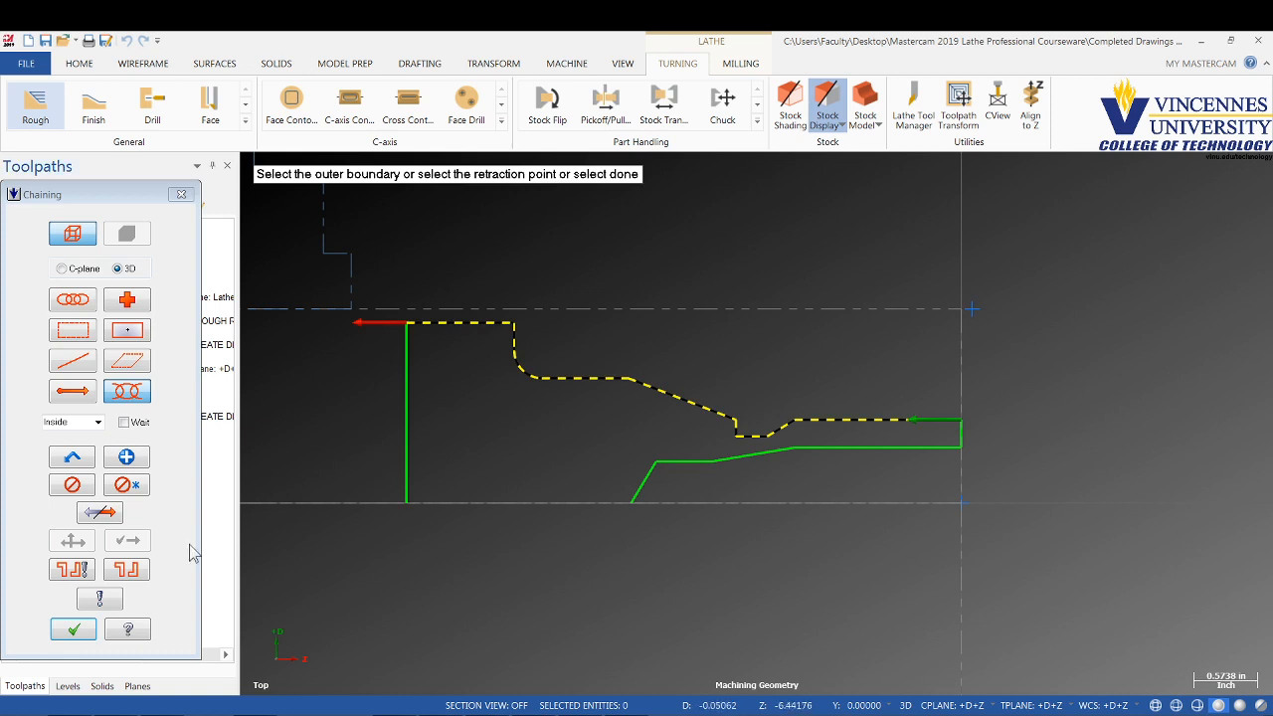
click(74, 630)
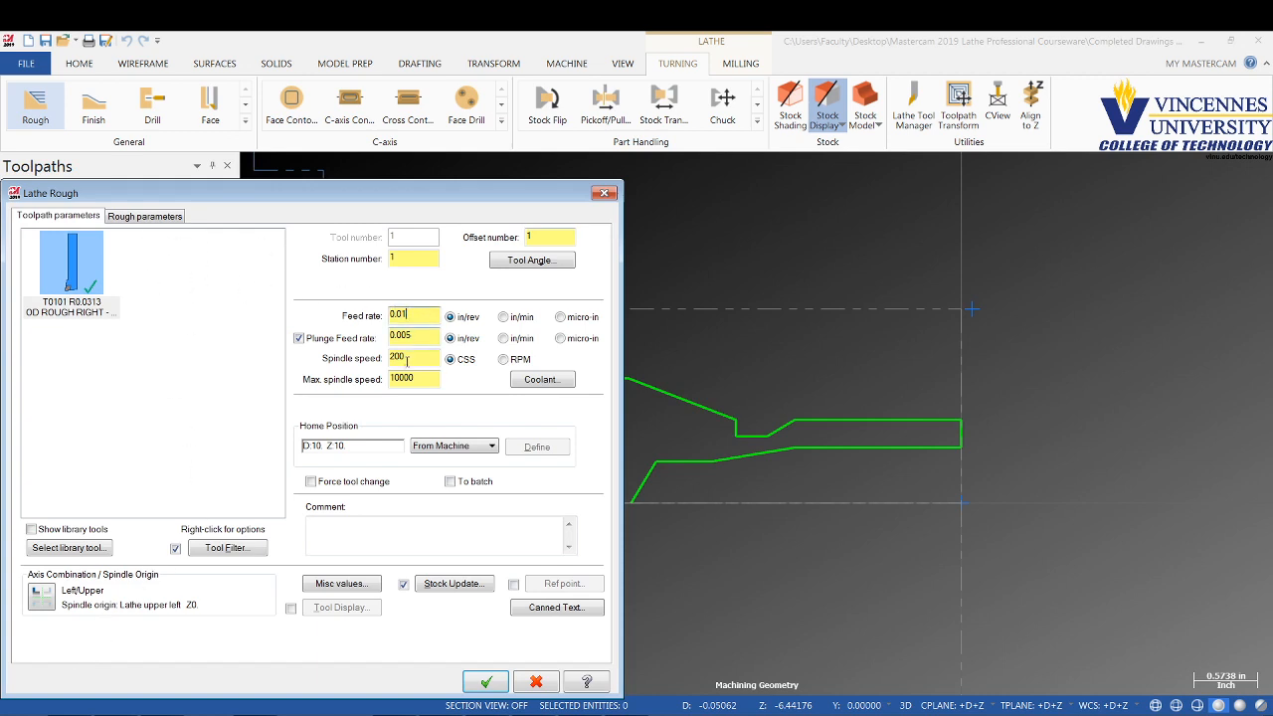
Set the roughing spindle speed to 500 CSS and the maximum spindle speed to 2500
drag(417, 356, 363, 360)
text(500)
key(Tab)
text(2500)
Turn flood coolant on for the roughing operation and add the comment "ROUGH OUTER PROFILE OF PART"
click(542, 379)
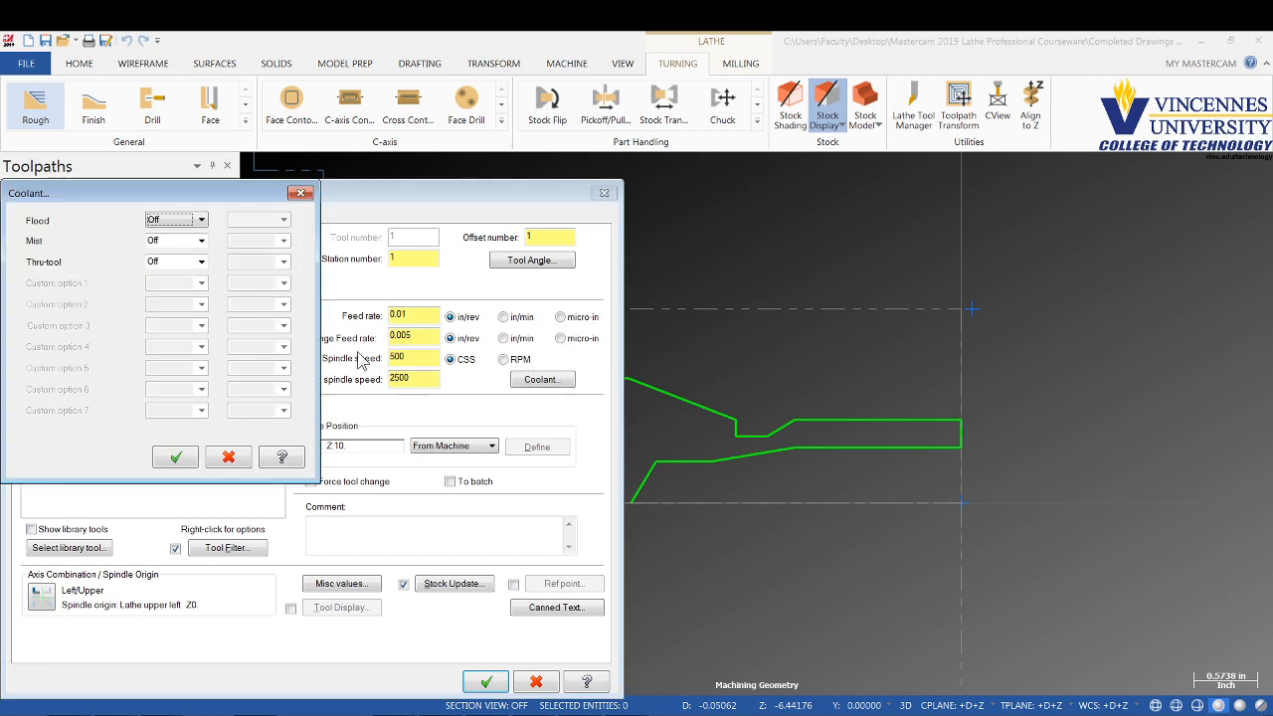
click(200, 220)
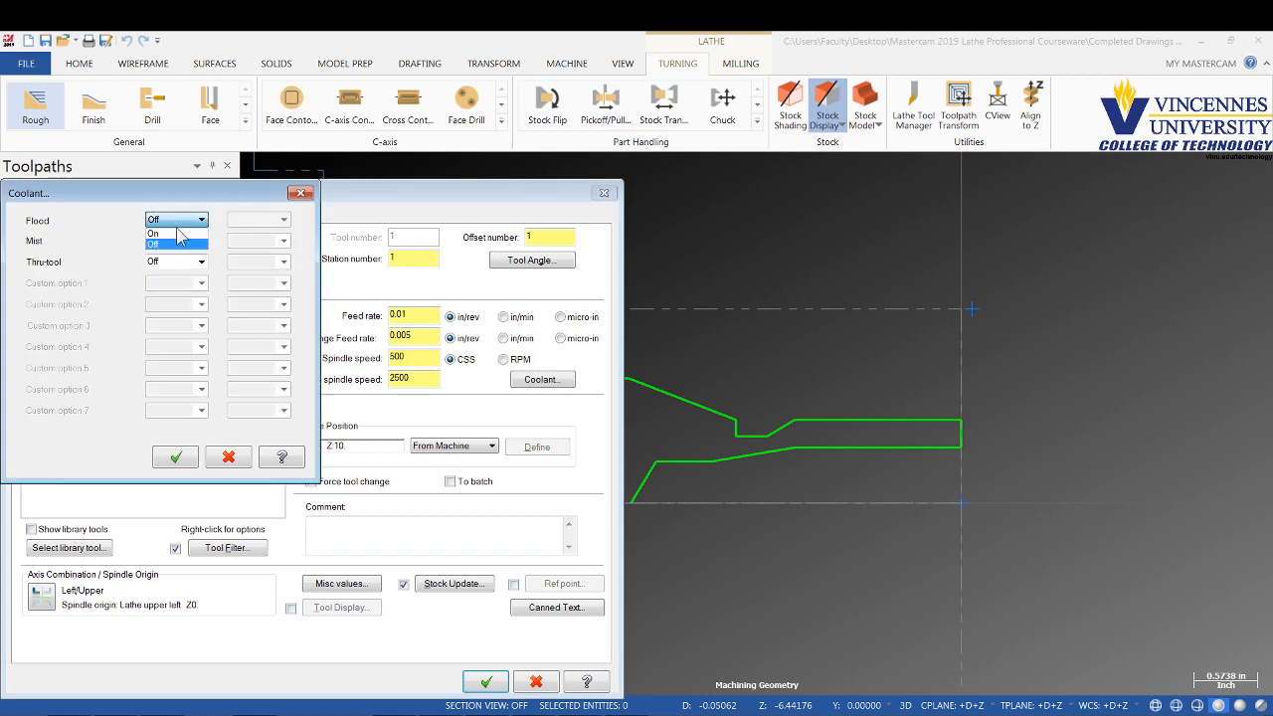
click(169, 245)
click(175, 456)
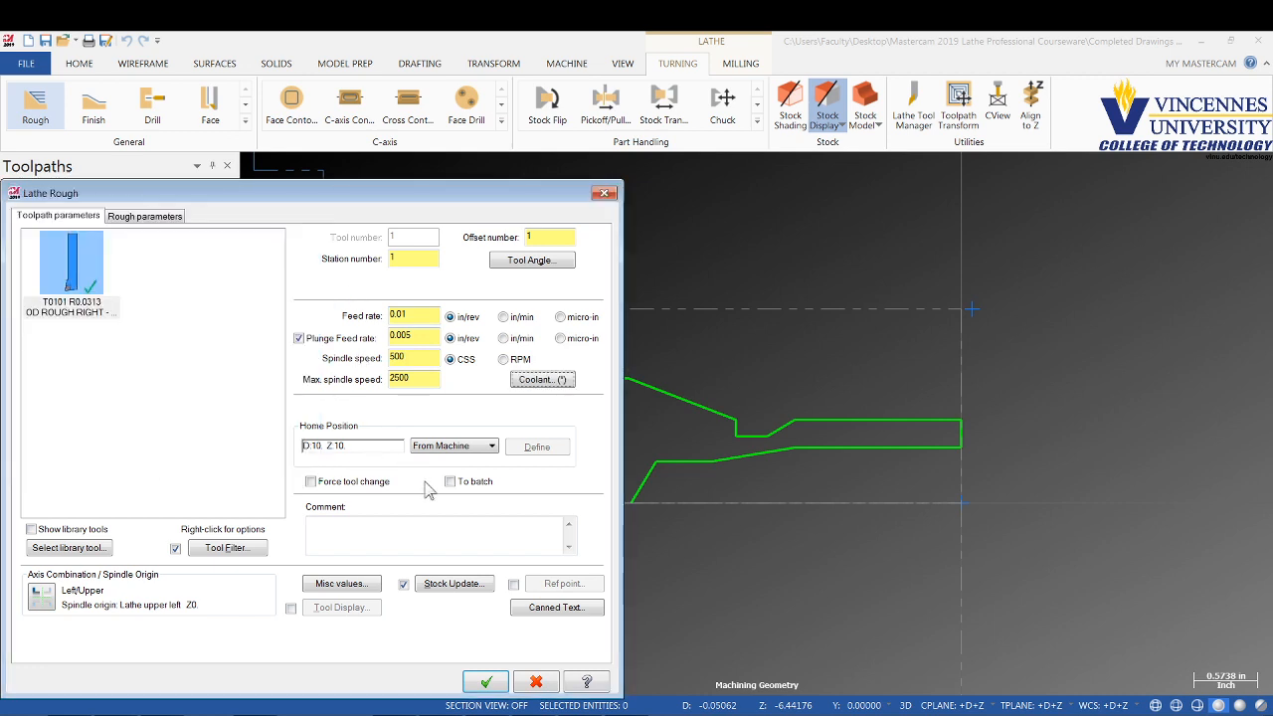
click(364, 537)
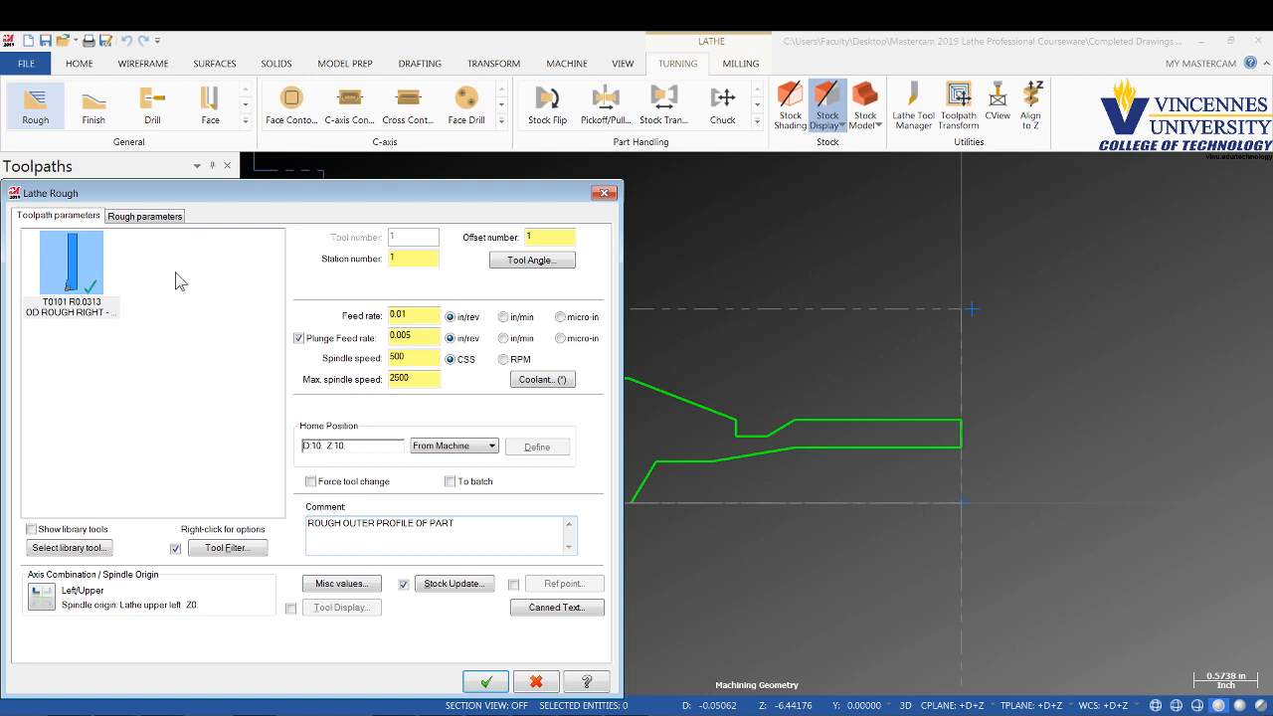
Set the roughing depth of cut to 0.075, the minimum cut depth to 0.02, and stock recognition to Remaining stock
click(139, 221)
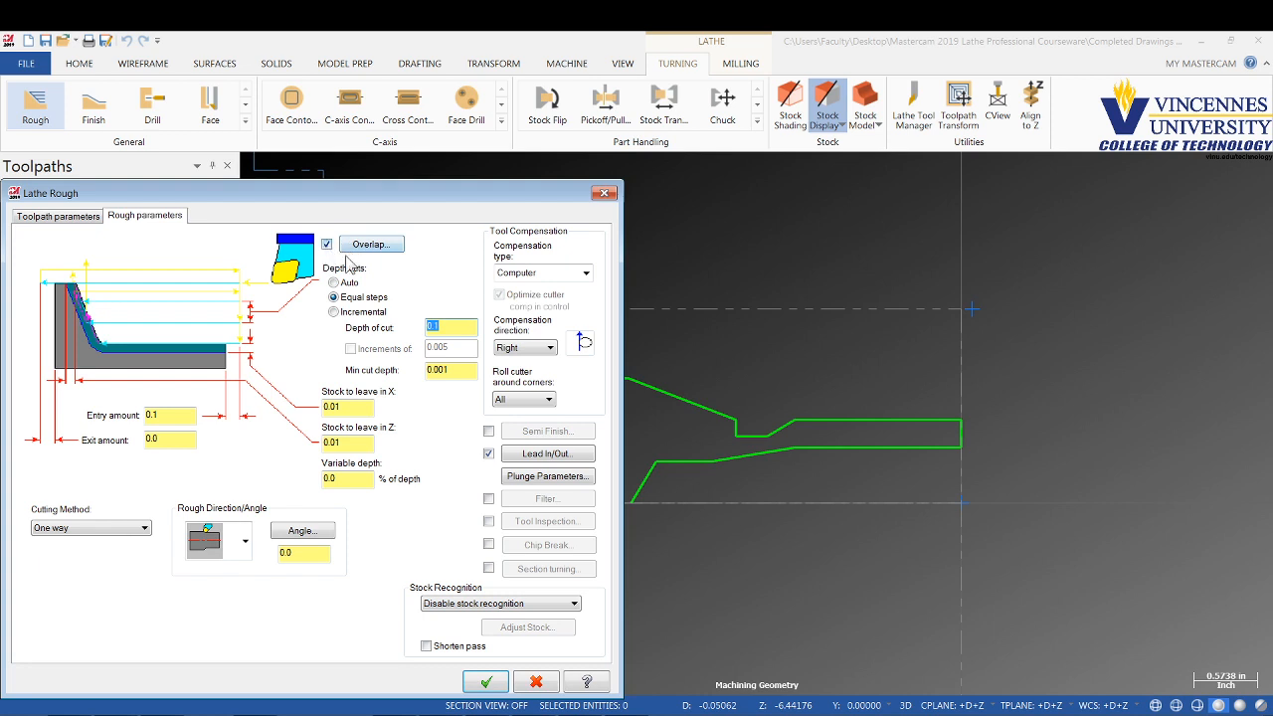
text(.075)
key(Return)
double_click(447, 369)
text(.02)
key(Return)
click(466, 373)
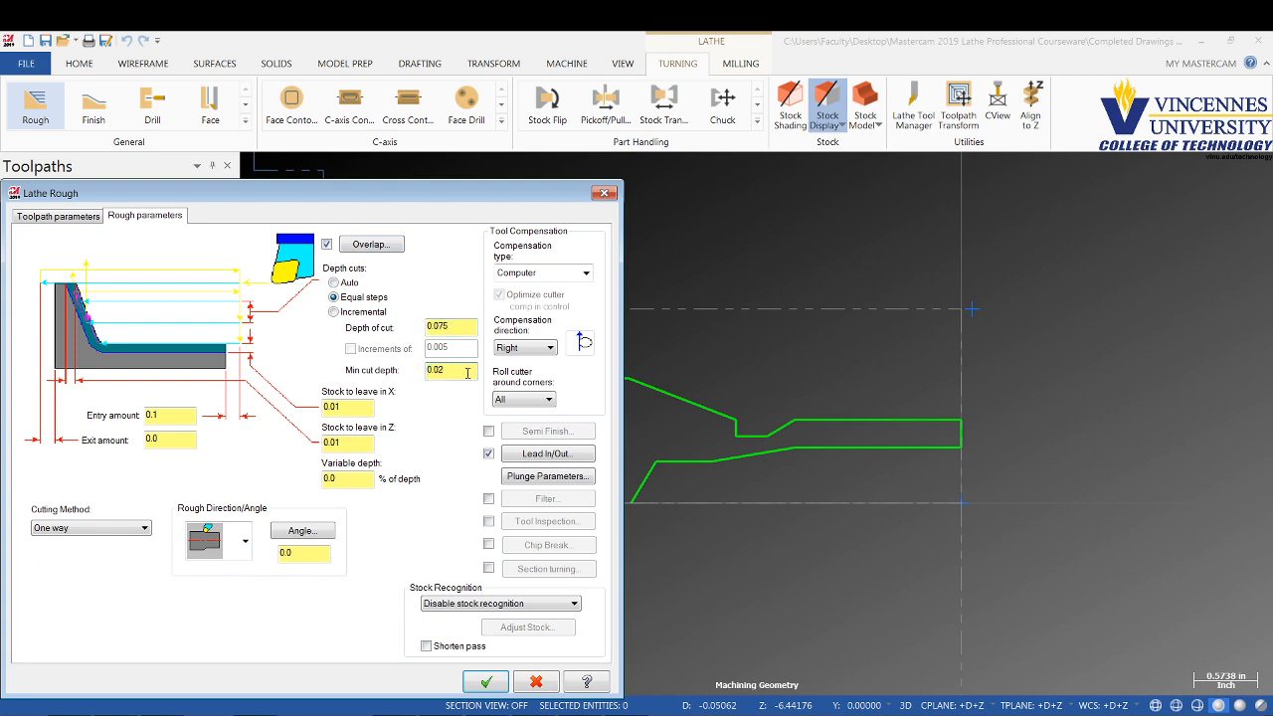
click(468, 605)
click(461, 624)
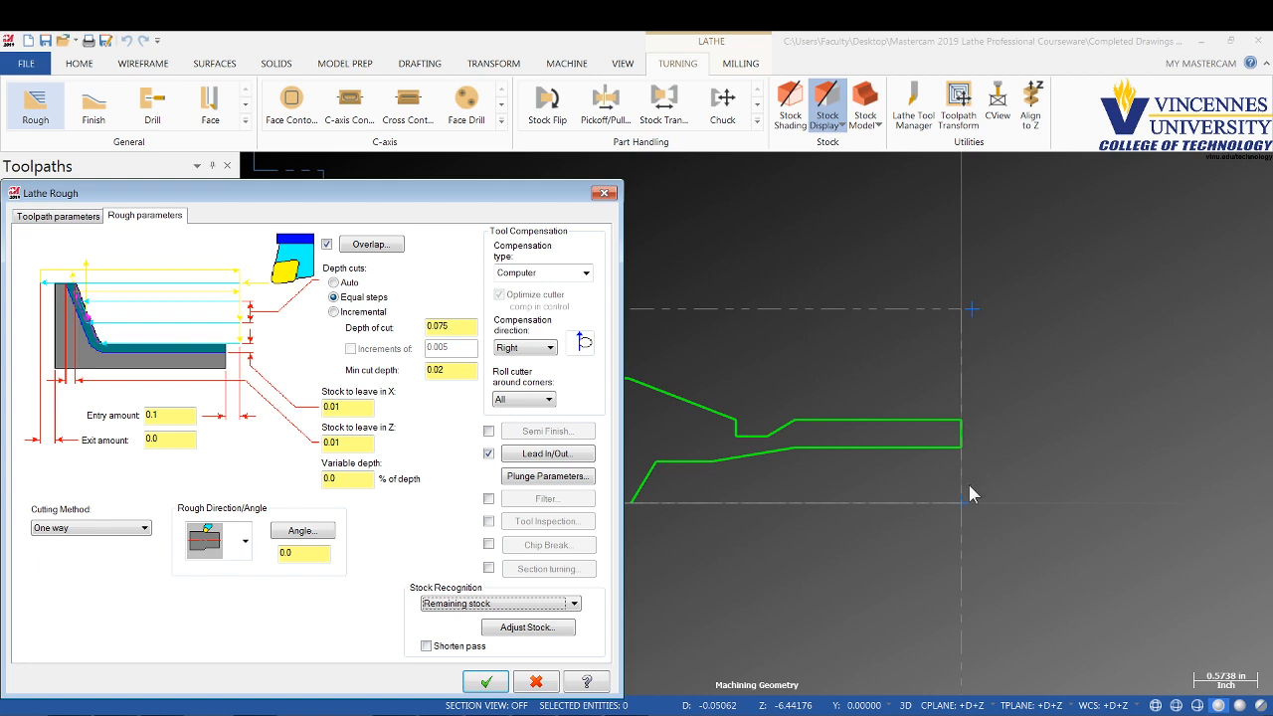
Extend the end of the roughing contour by 0.3 in the lead-out settings and generate the rough toolpath
click(546, 454)
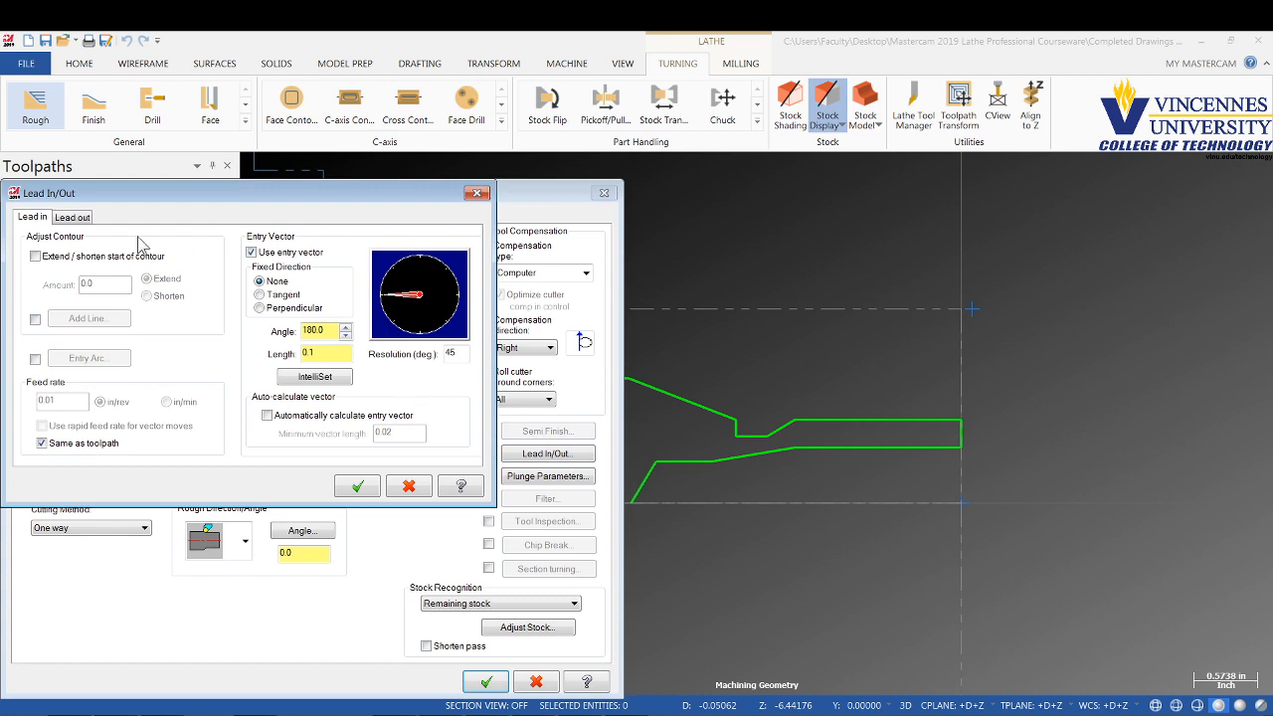
click(80, 220)
click(36, 255)
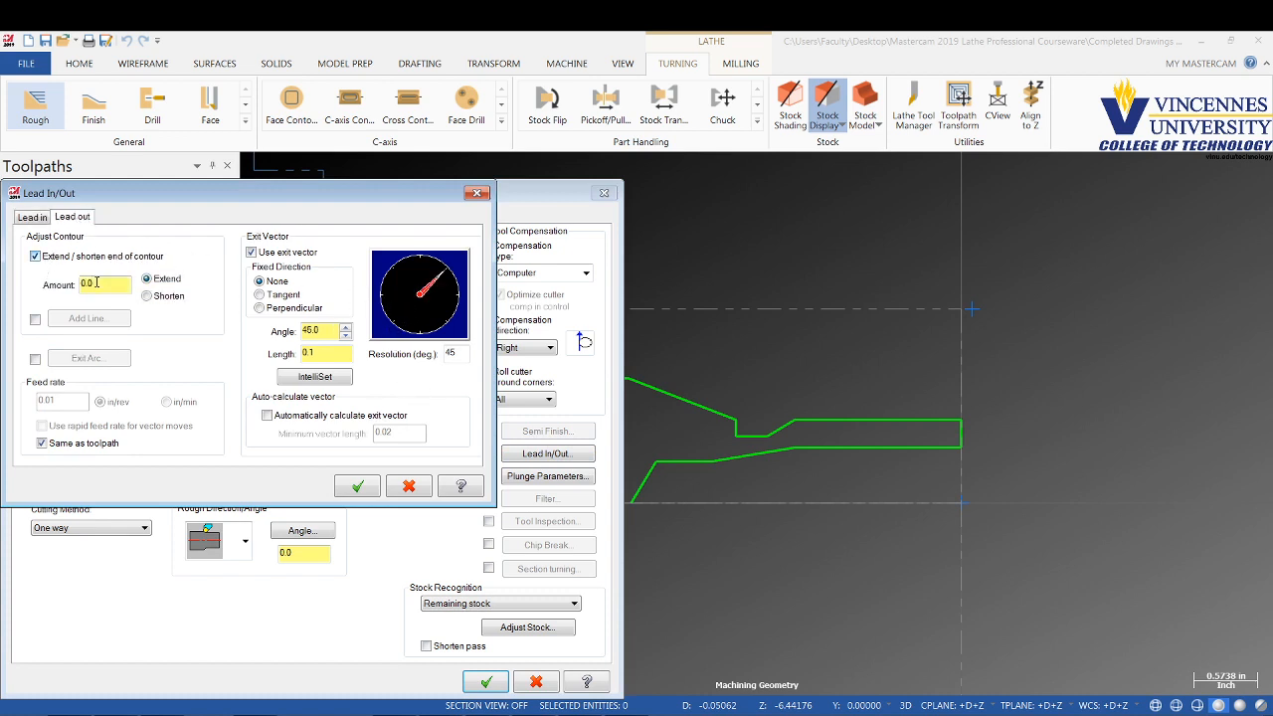
text(.3)
click(102, 279)
click(360, 486)
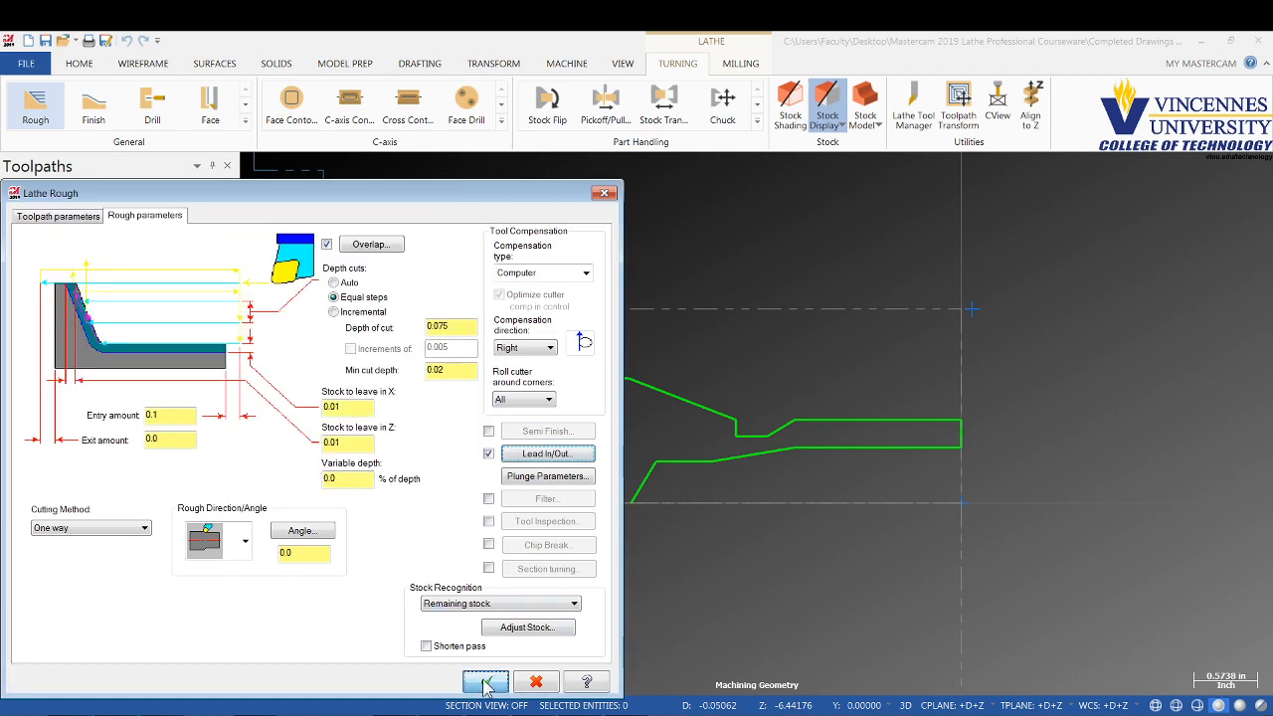
click(484, 682)
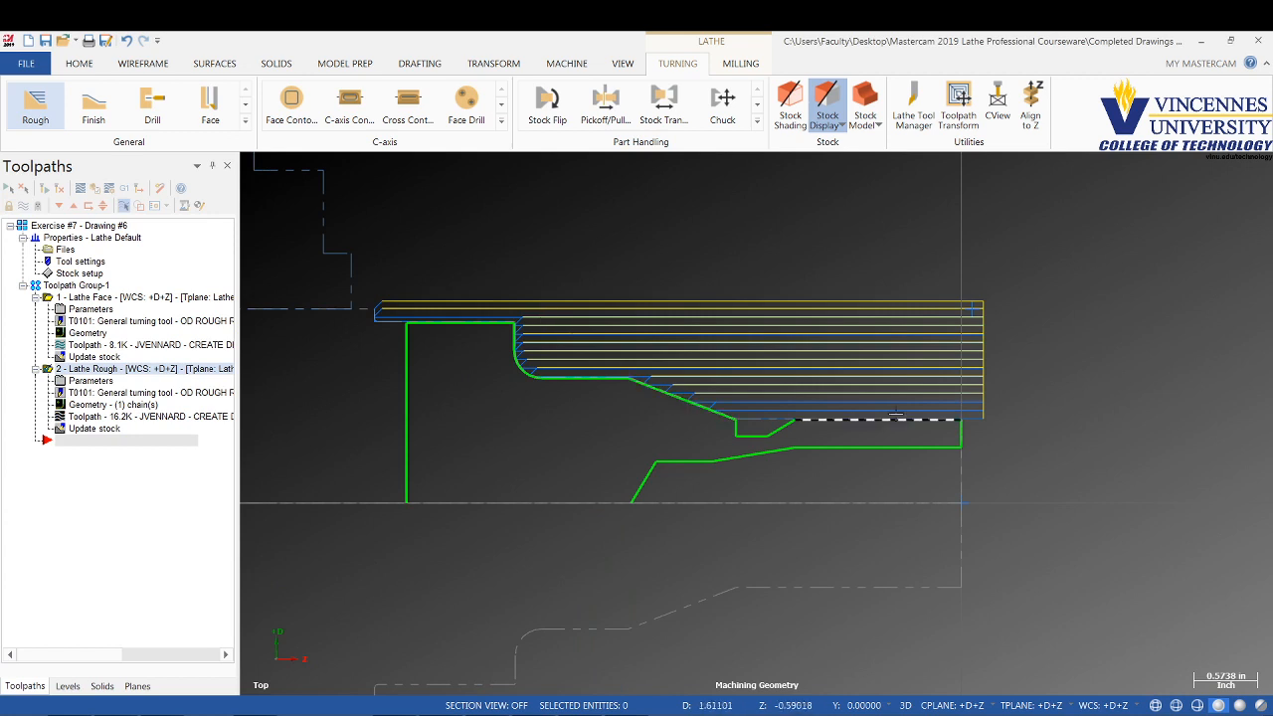
Collapse the Lathe Face and Lathe Rough operations in the toolpath tree
scroll(895, 416, down, 5)
scroll(626, 361, up, 6)
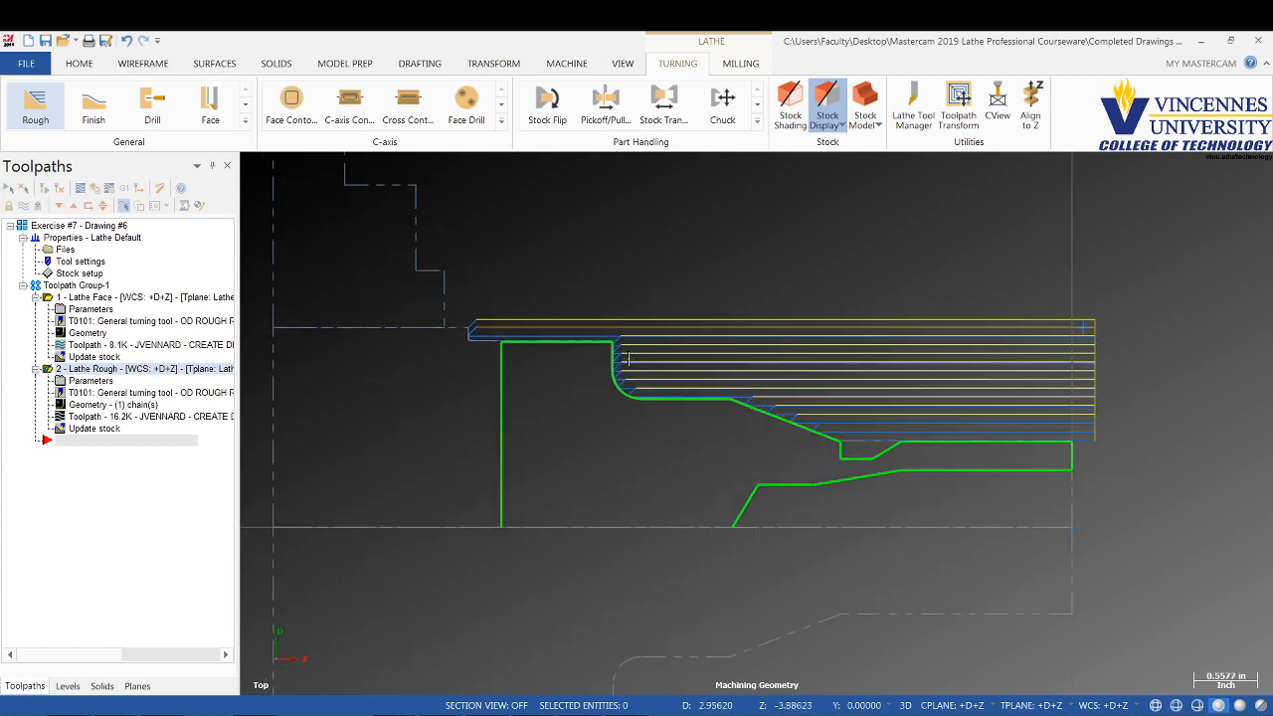
click(35, 296)
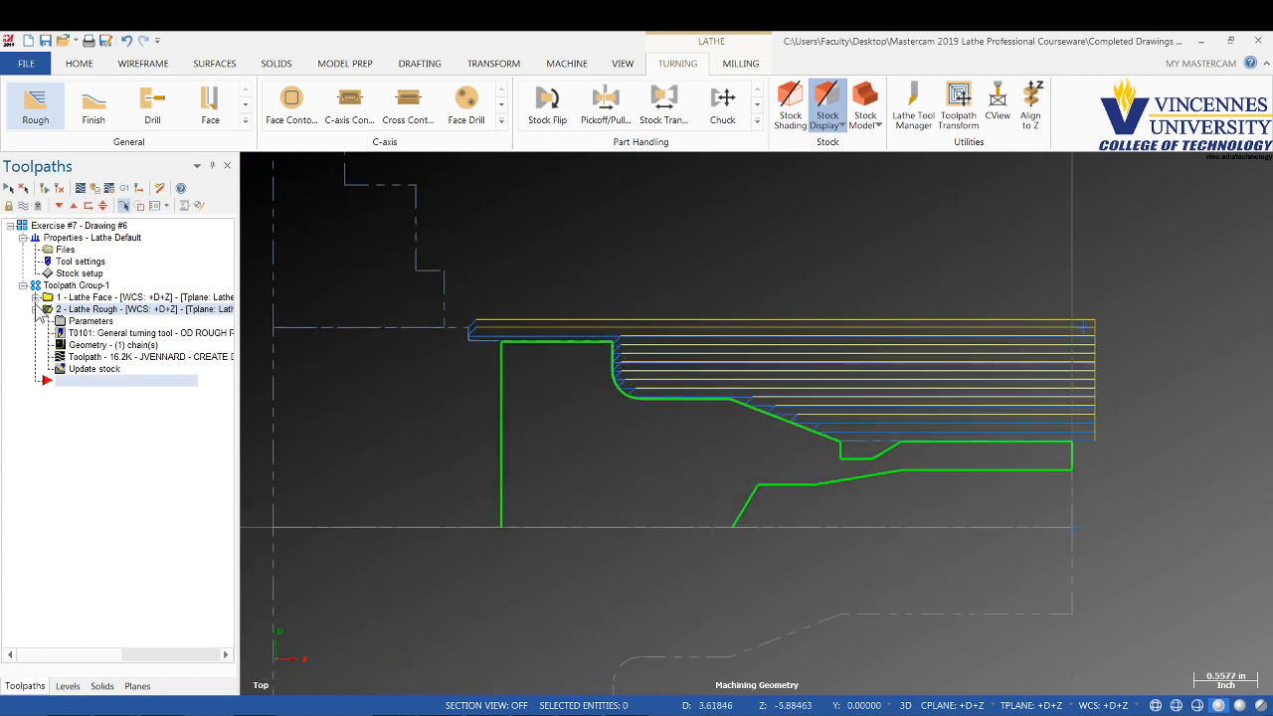
click(35, 308)
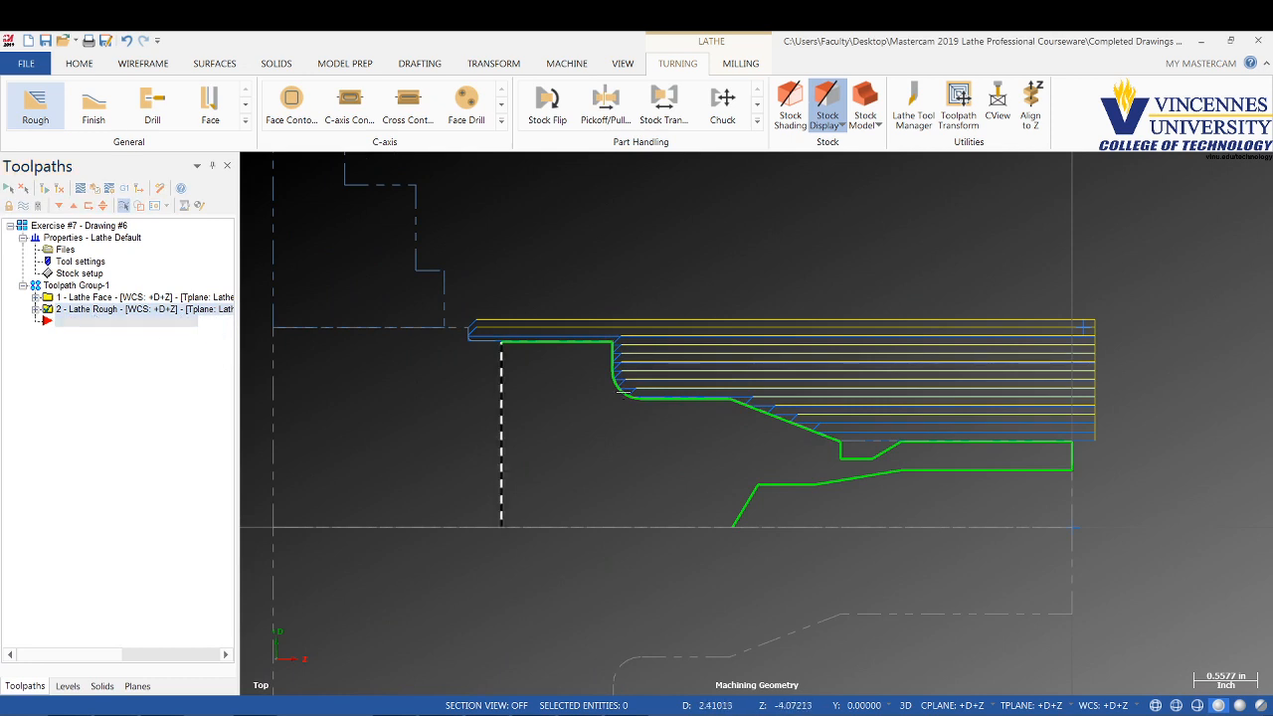
Start a Finish toolpath, reuse the last outer-profile chain, and select tool T0101 OD ROUGH RIGHT - 80 DEG
click(94, 108)
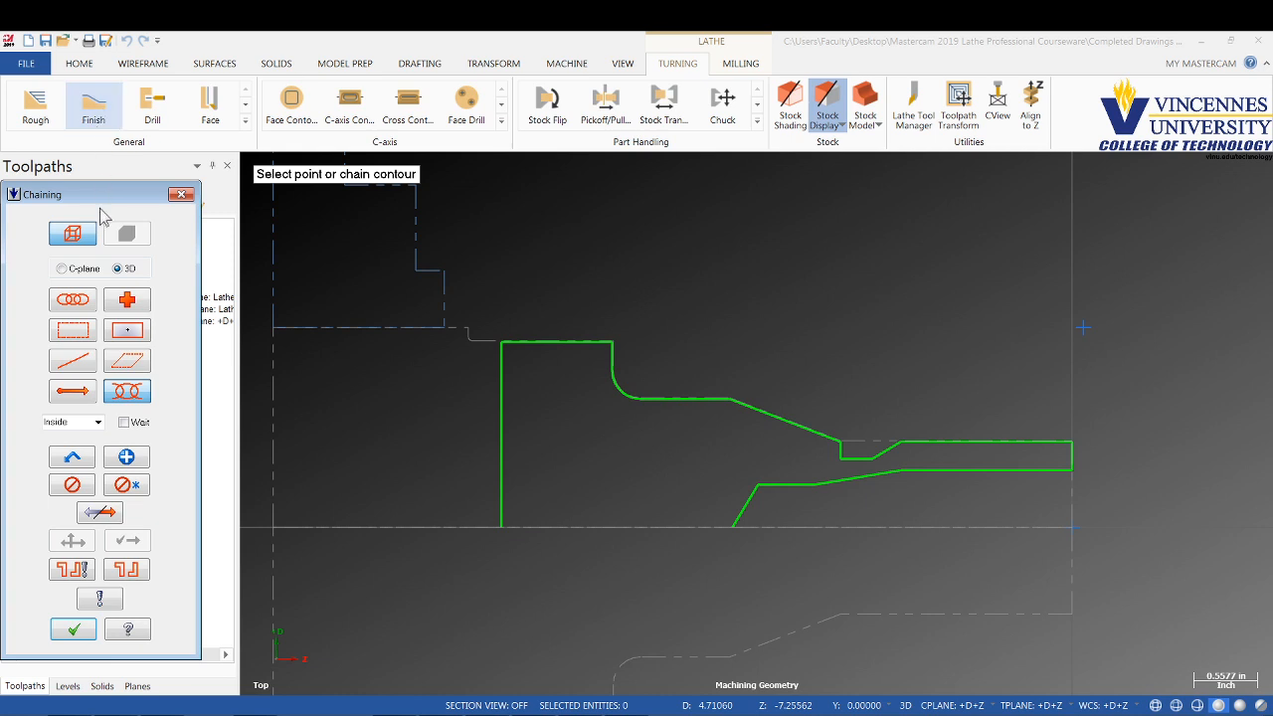
click(72, 459)
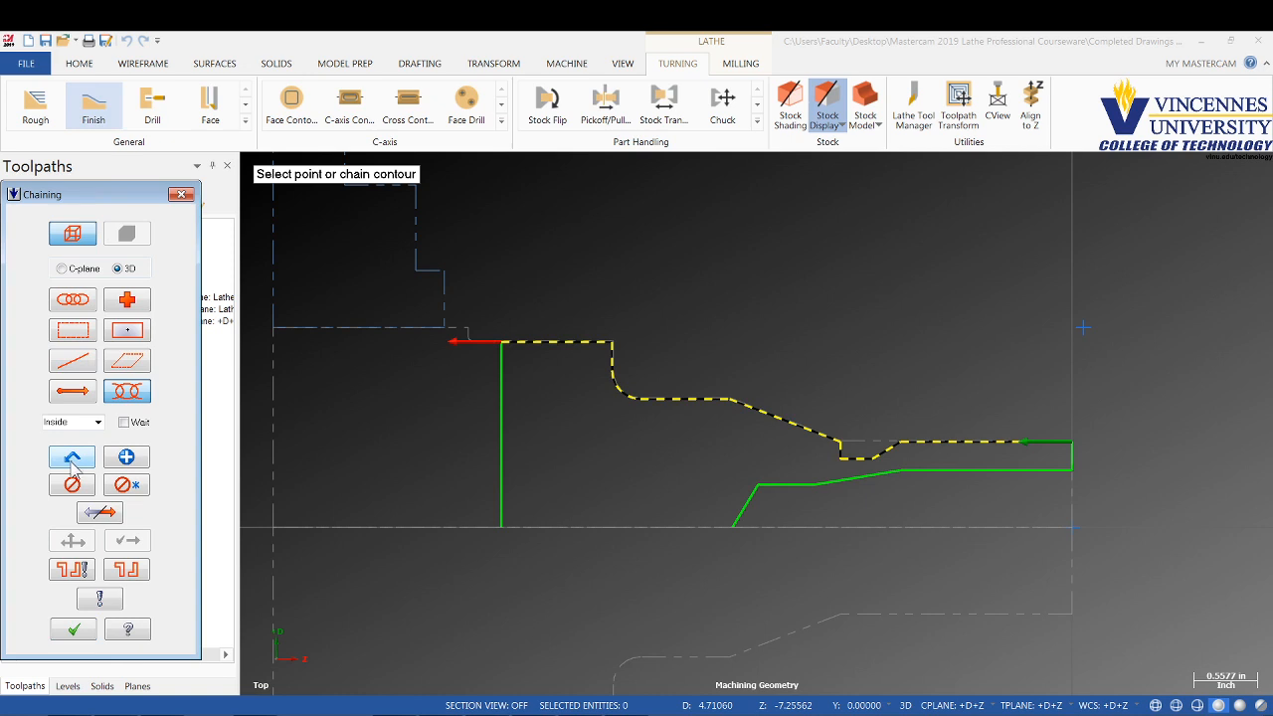
click(76, 630)
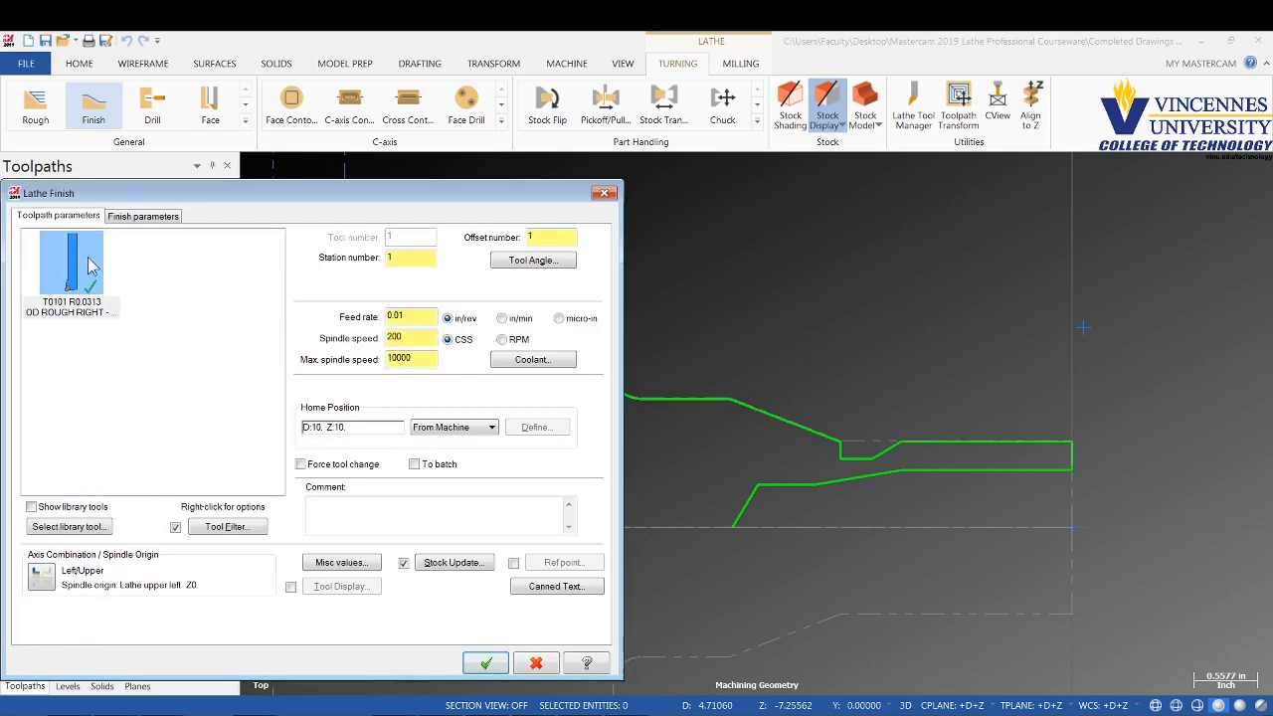
click(89, 264)
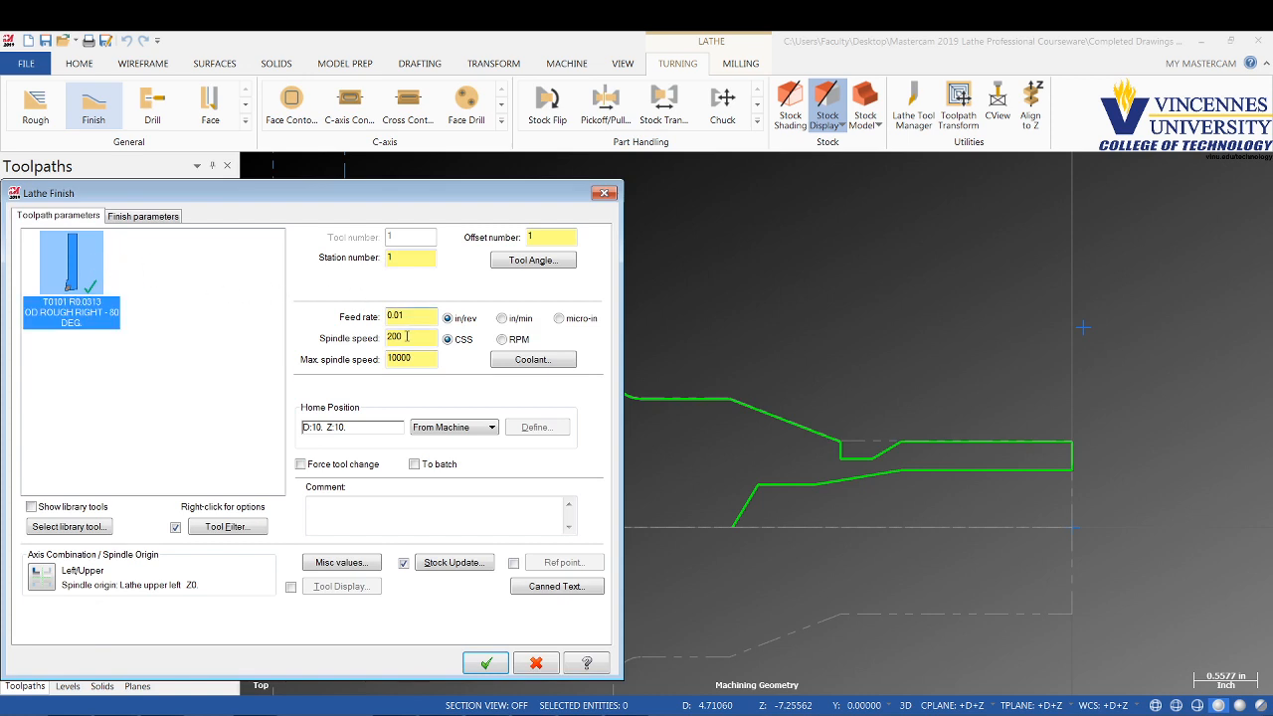
Set the finishing spindle speed to 500 CSS, the feed rate to 0.0025 in/rev, and the maximum spindle speed to 2500
drag(408, 338, 349, 335)
text(500)
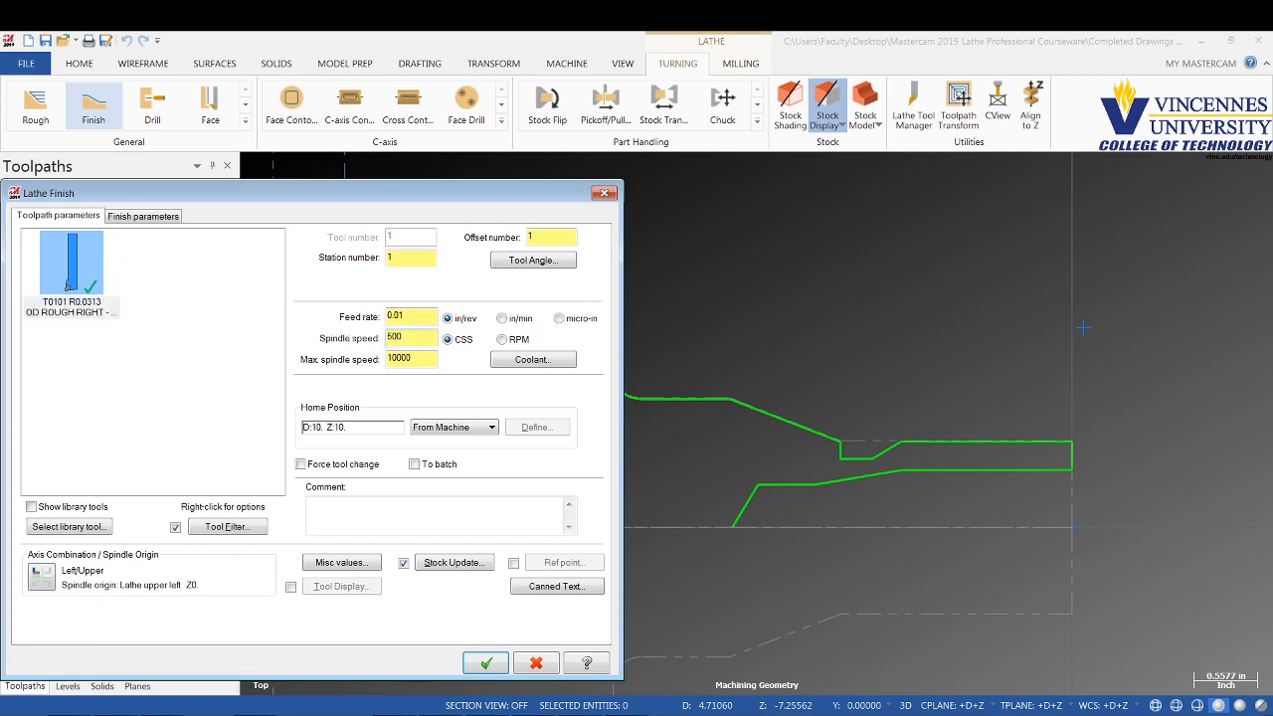
key(shift+Tab)
text(0.0025)
key(Tab)
key(Tab)
key(Tab)
text(2500)
Turn flood coolant on for the finishing operation and add the comment "FINISH OD PROFILE OF PART"
key(Tab)
key(Return)
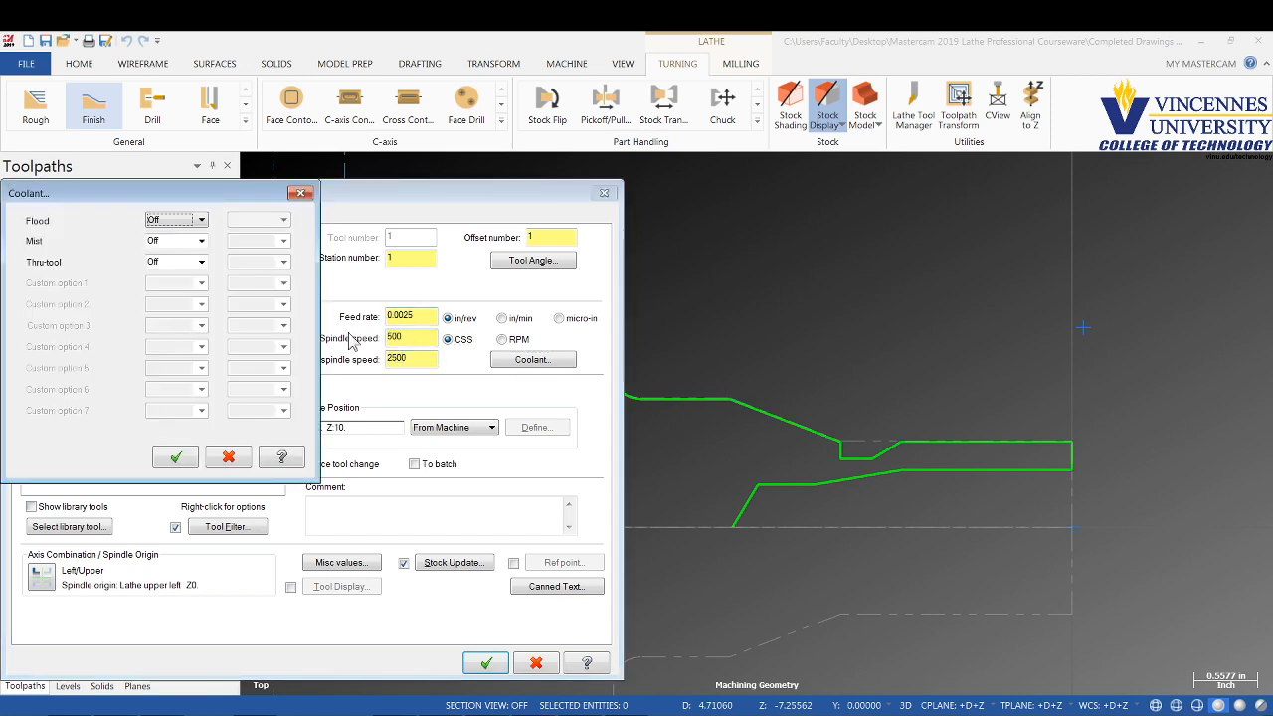
key(Down)
key(Tab)
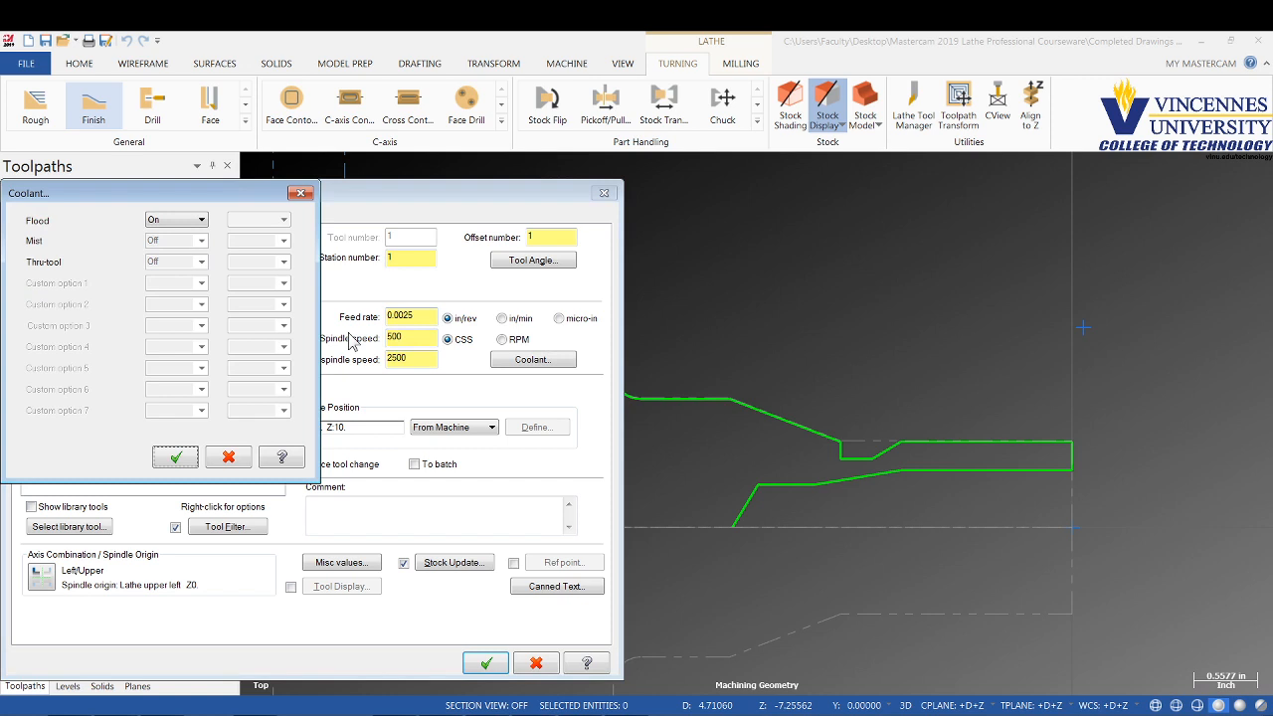
key(Return)
click(346, 529)
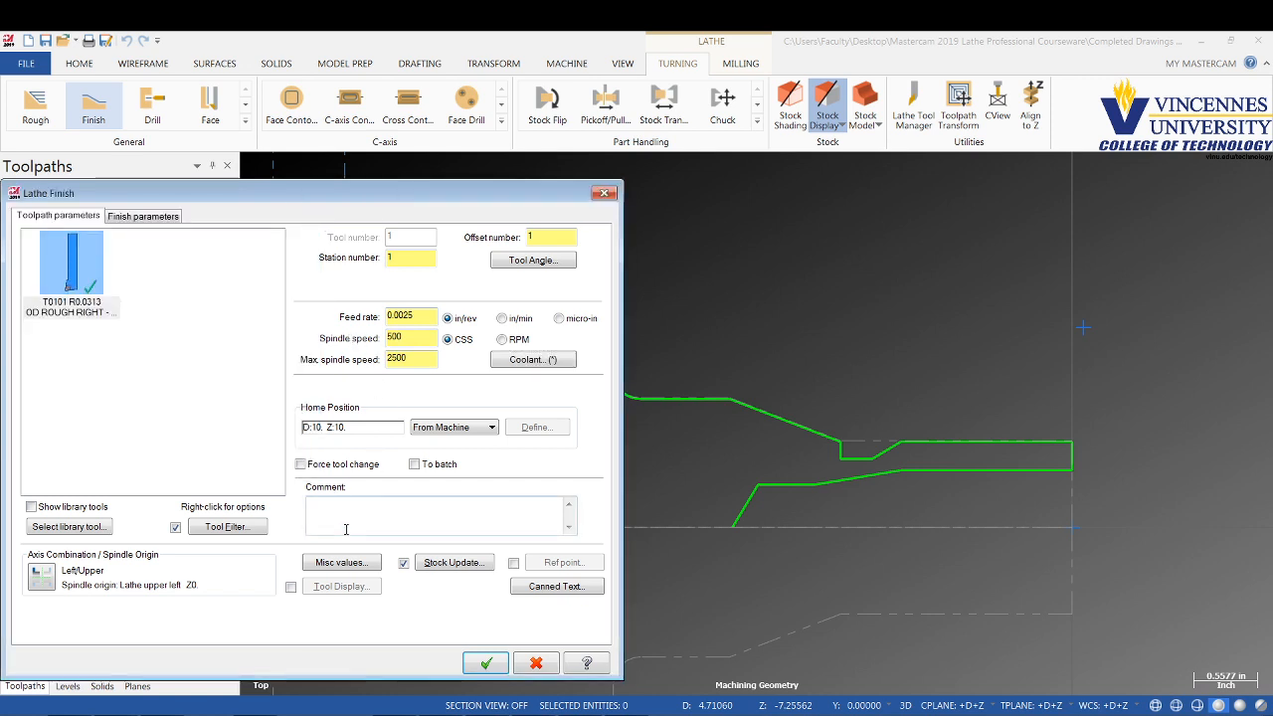
text(FINISH OD PROFILE OF W)
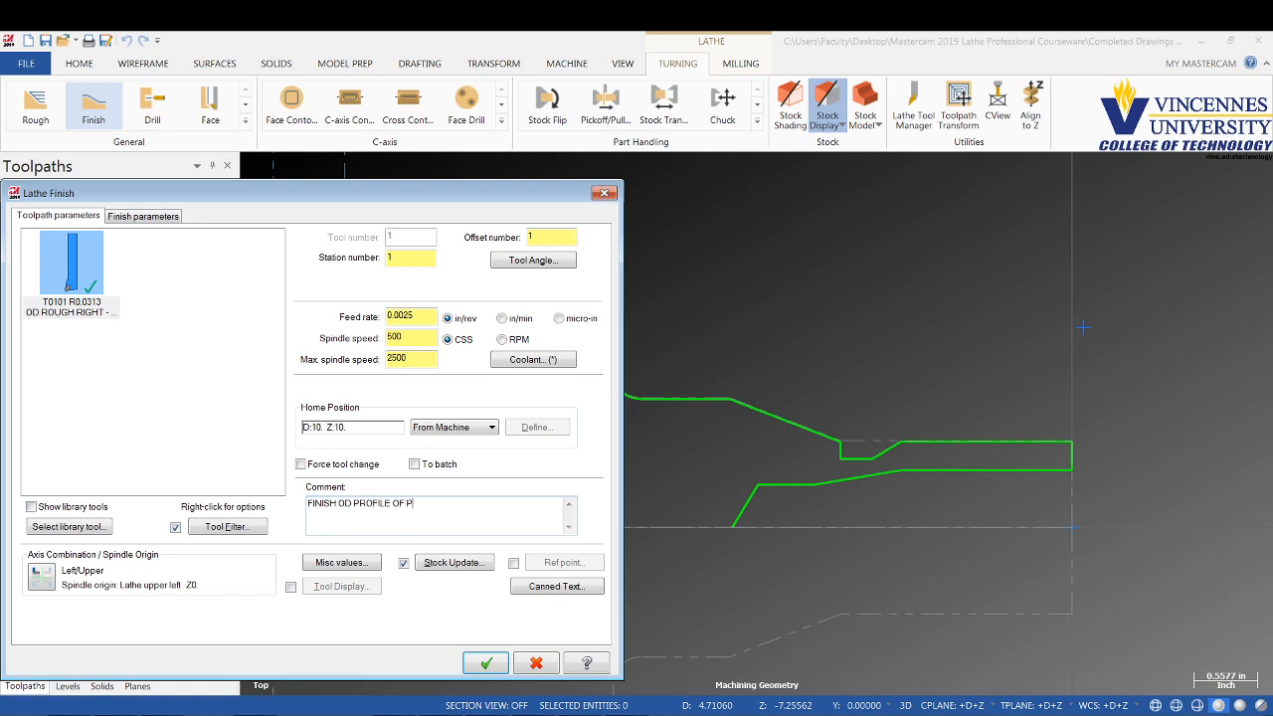
text(ART)
Extend the end of the finishing contour by 0.3 in the lead-out settings and generate the finish toolpath
click(129, 219)
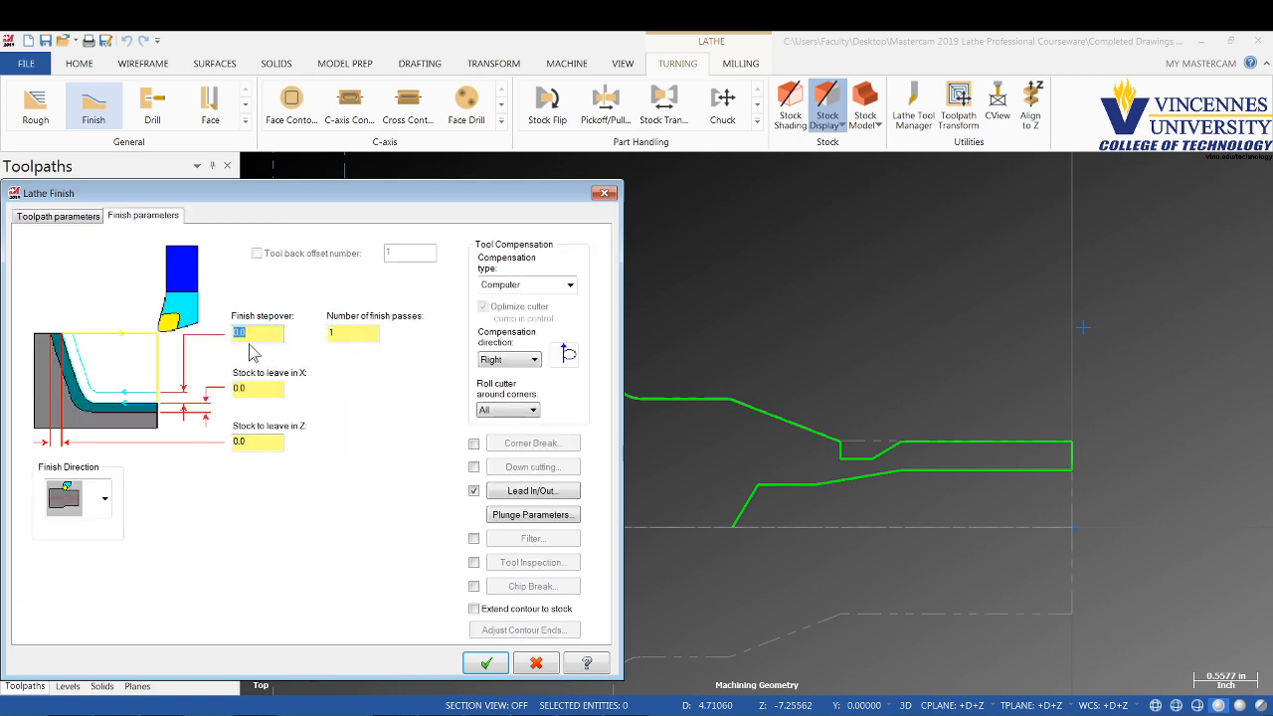
click(532, 491)
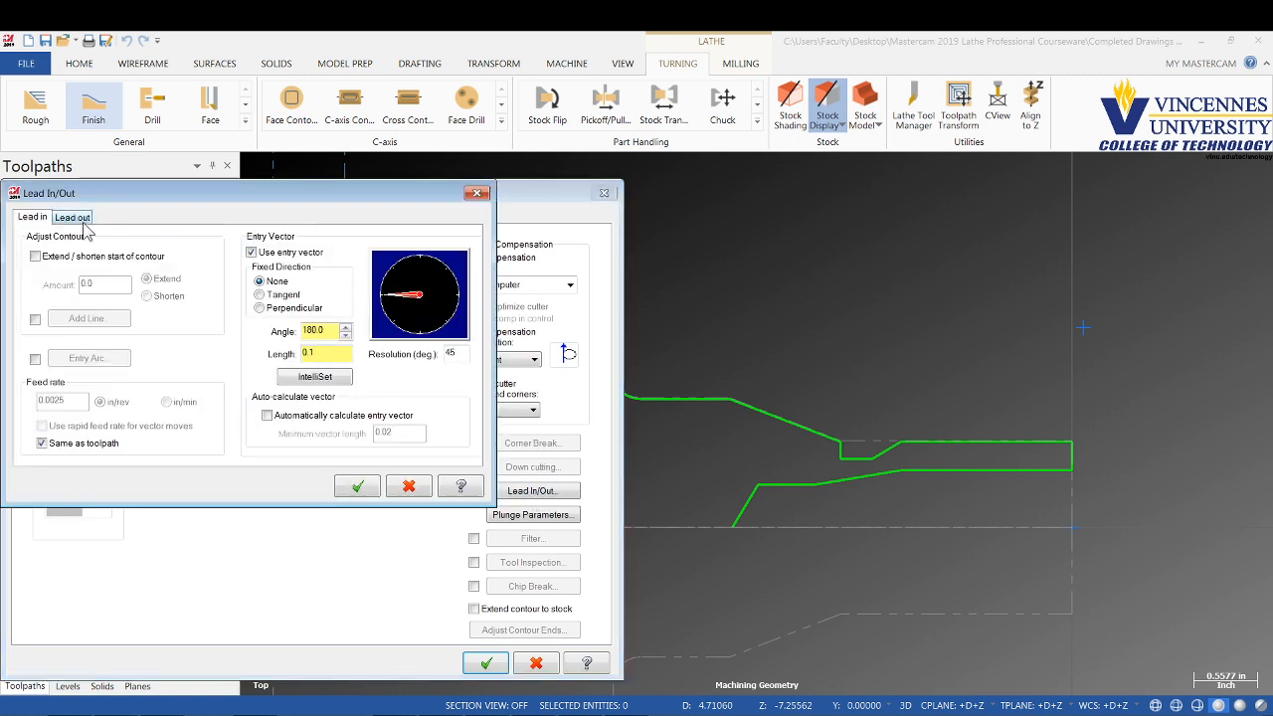
click(78, 217)
click(36, 256)
key(Tab)
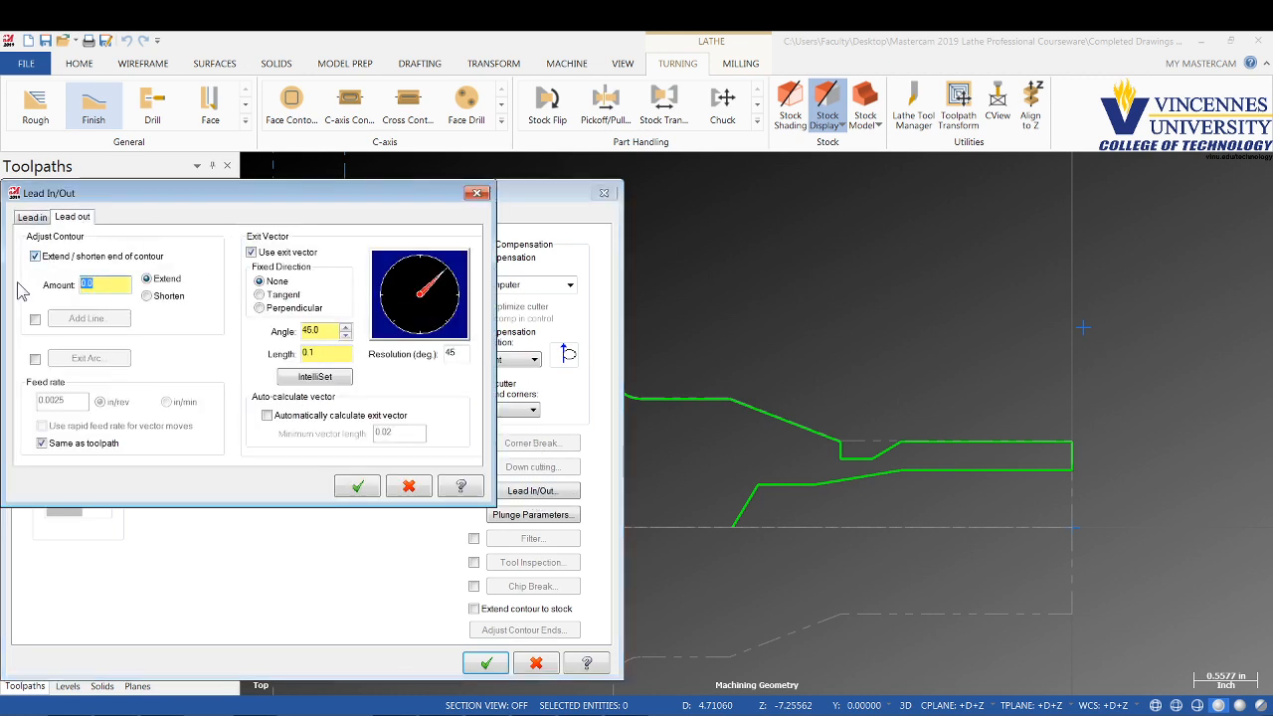
text(.3)
key(Return)
click(360, 487)
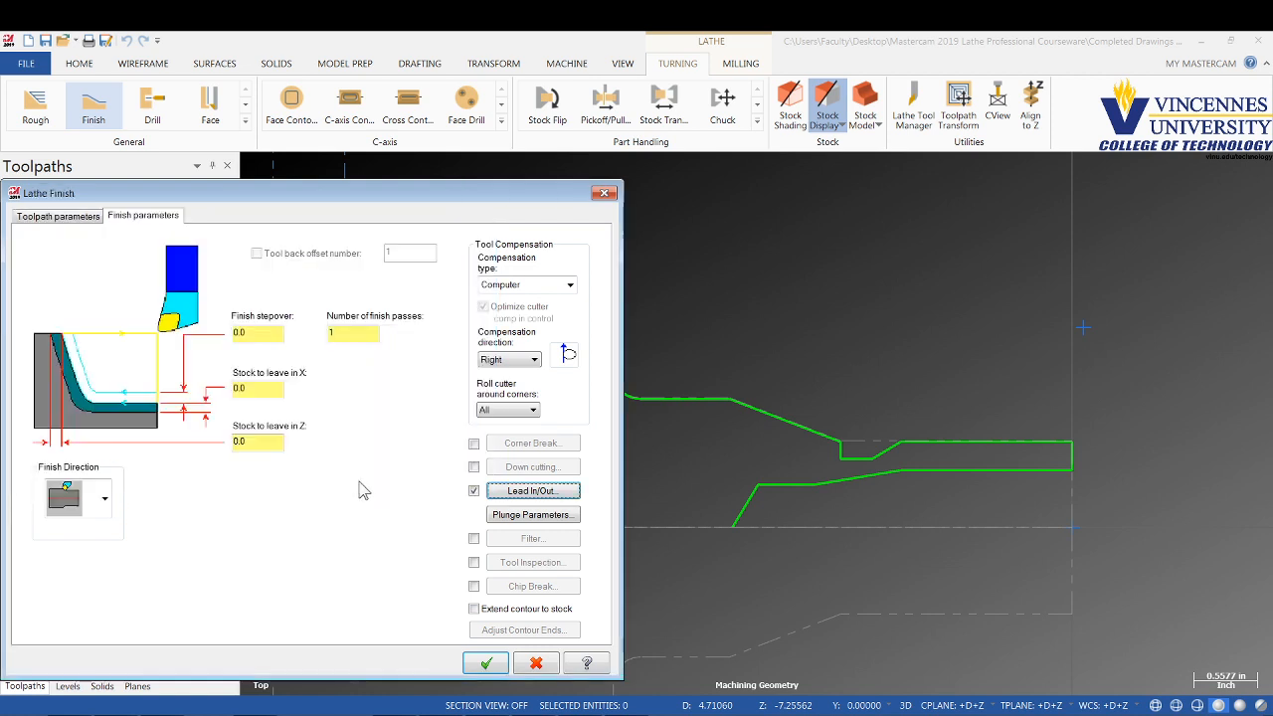
click(485, 664)
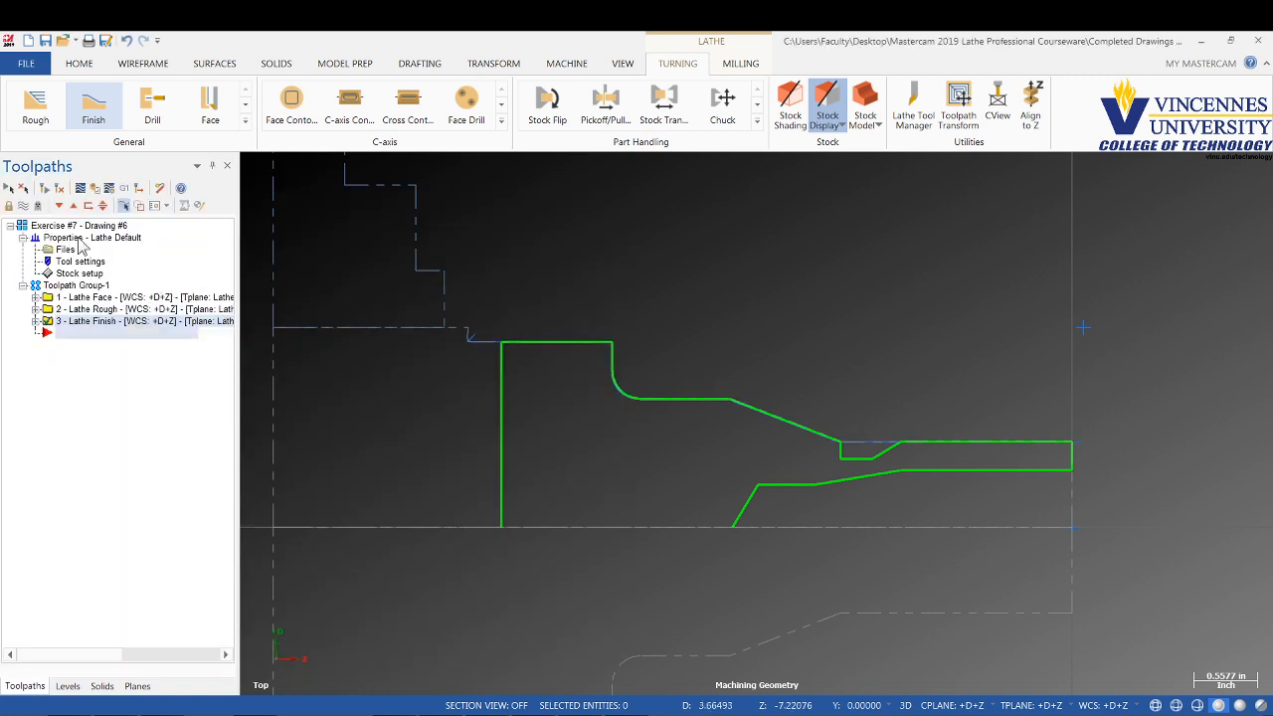